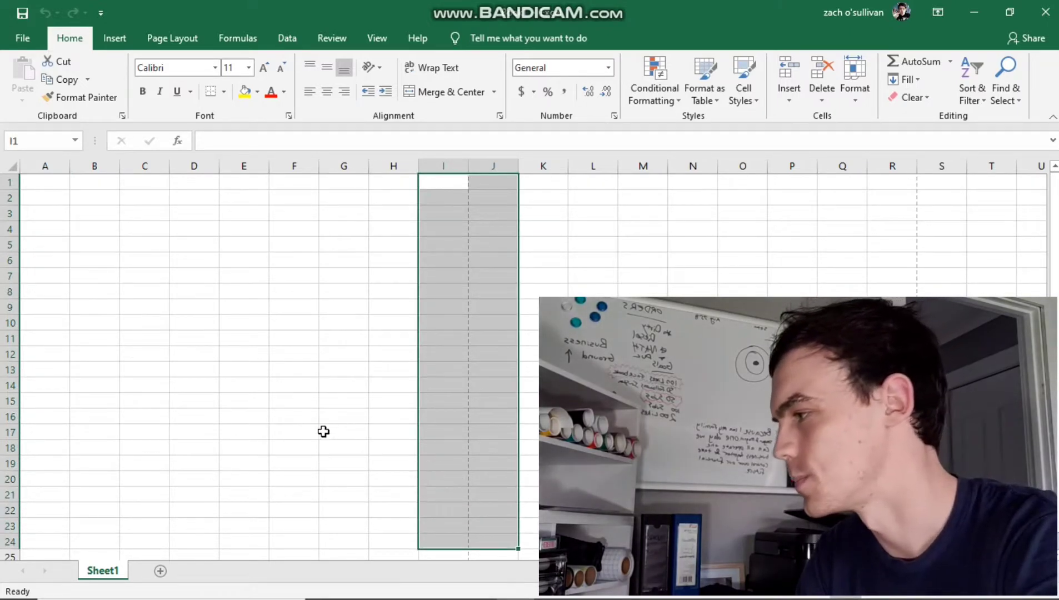
Step: Merge and centre cells A1:I2 with middle vertical alignment and enter the title "Business Profit Price"
click(255, 404)
drag(50, 182, 445, 197)
click(447, 92)
click(326, 68)
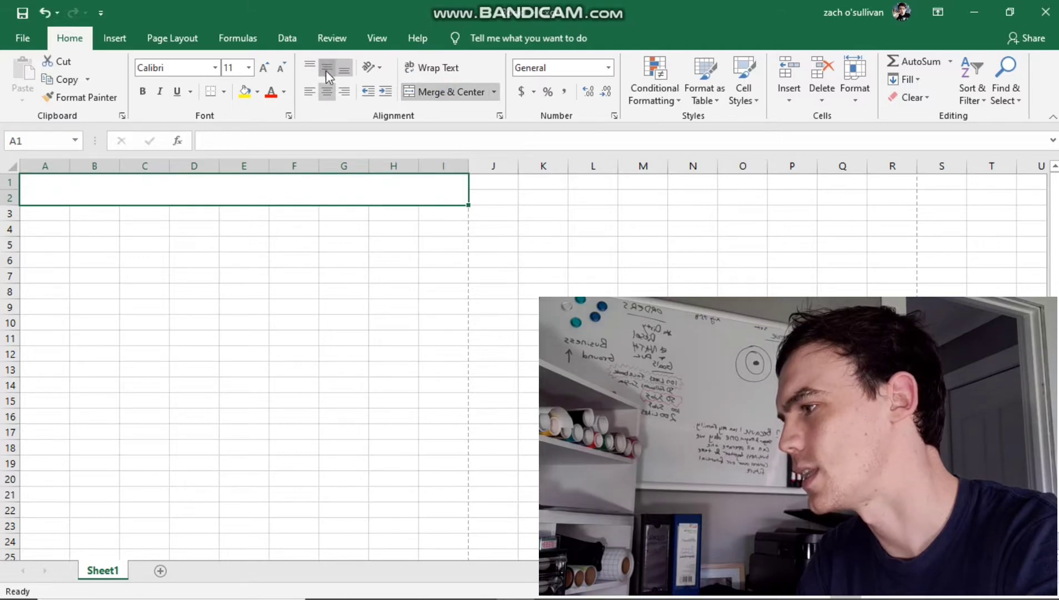
click(317, 136)
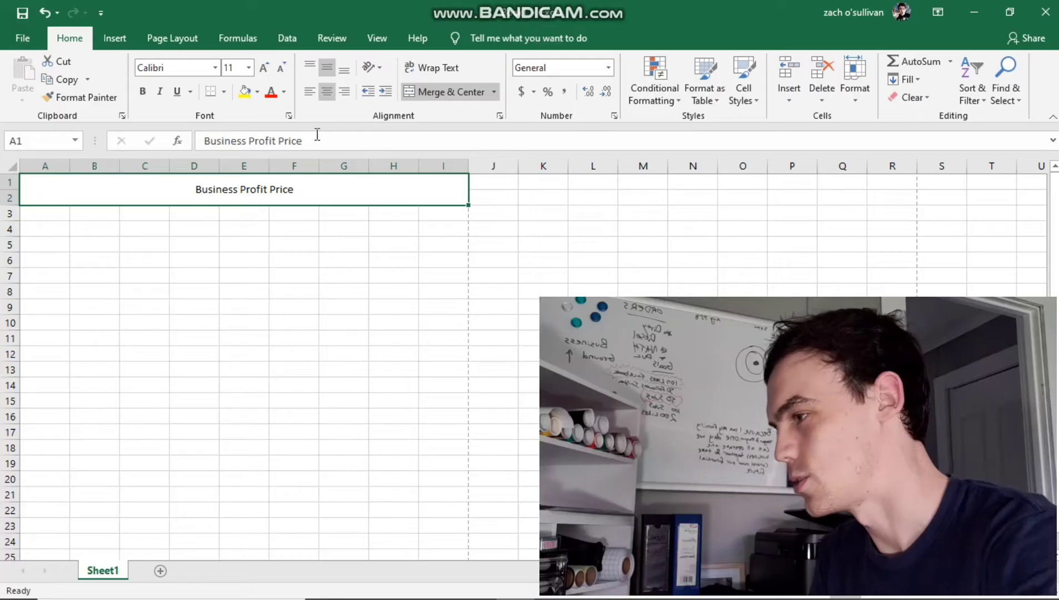
click(398, 275)
Step: Format the "Business Profit Price" title in bold at font size 20
click(292, 213)
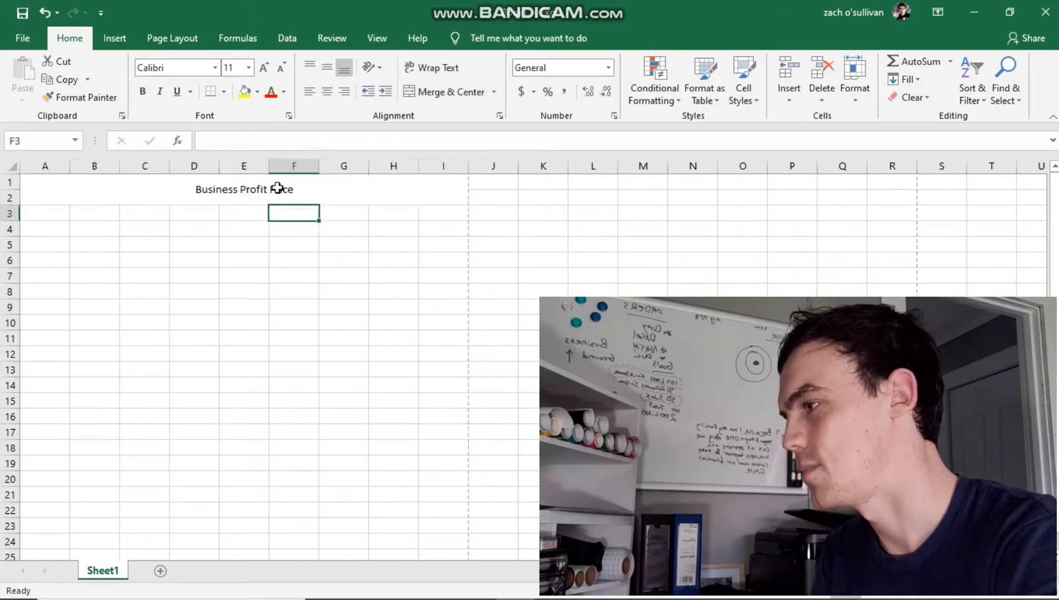
click(278, 187)
click(249, 67)
click(232, 211)
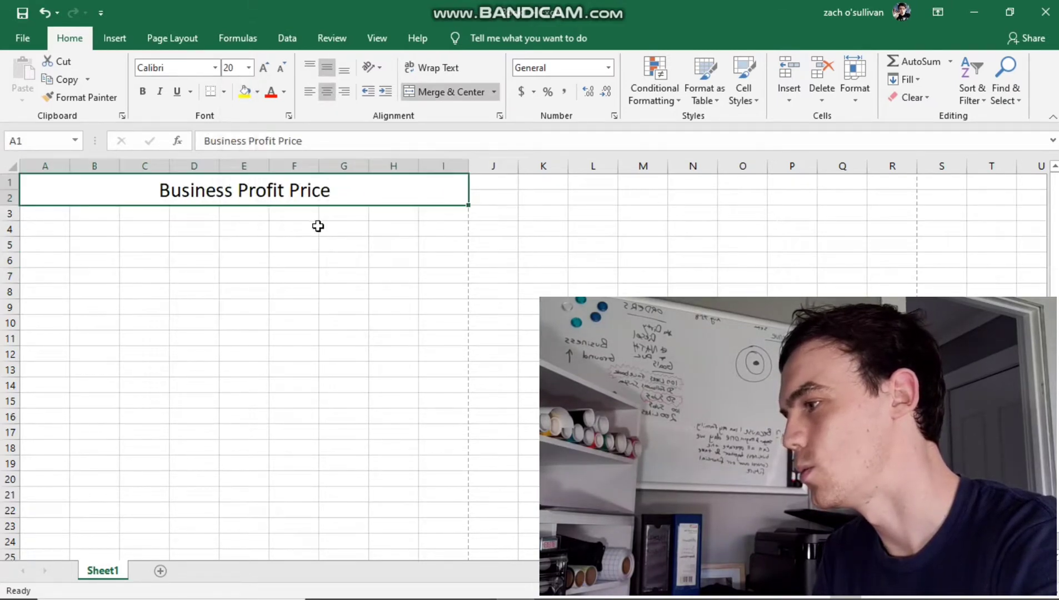
click(344, 244)
click(279, 186)
click(143, 91)
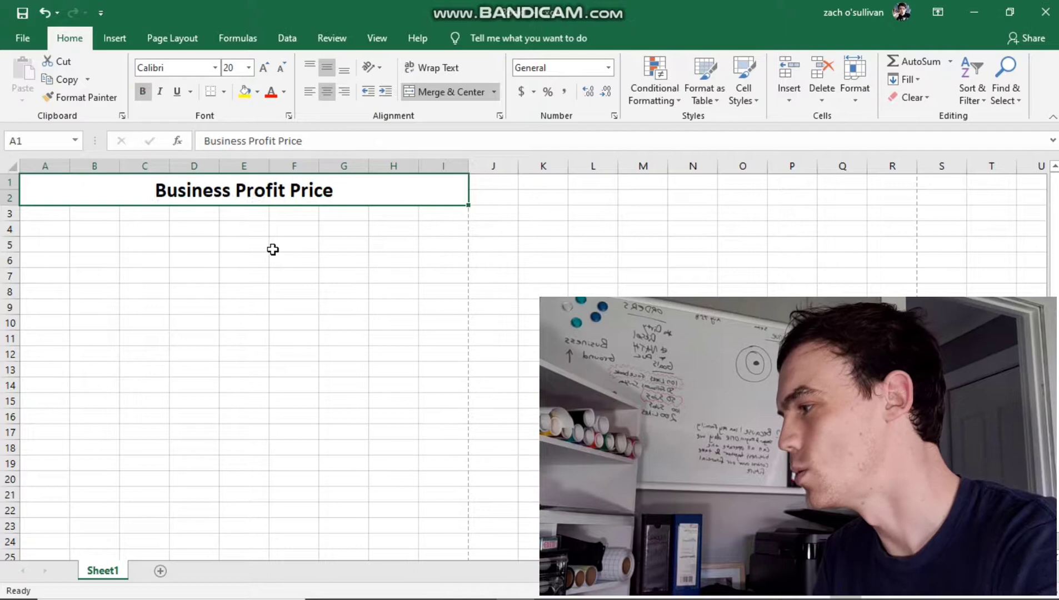
click(271, 249)
Step: Enter the product label "HTV T-Shirt" in A4 and the heading "Cost" in A6
click(64, 225)
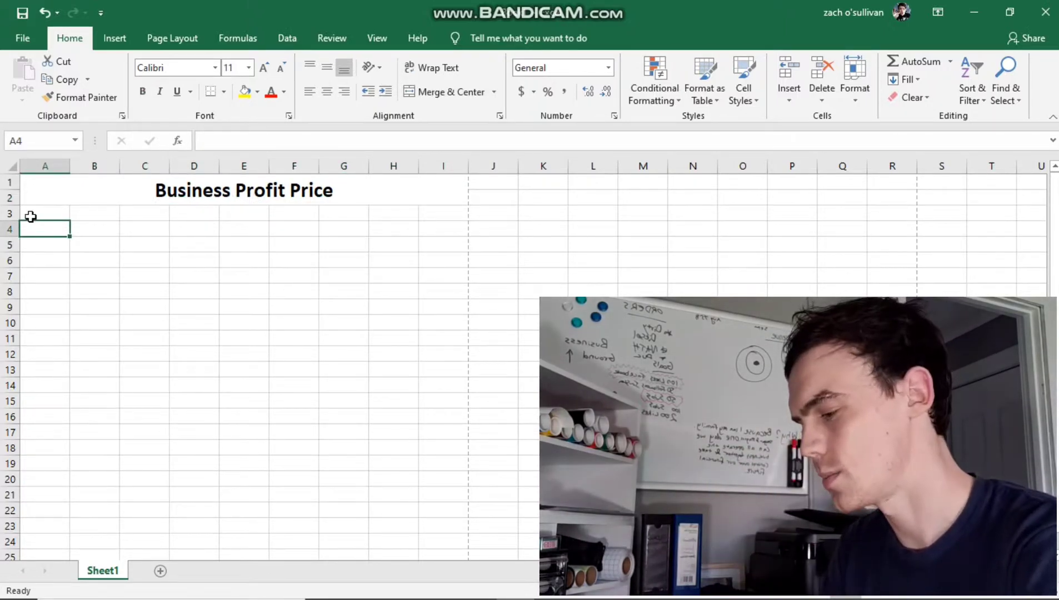
text(HTV T-Shirt)
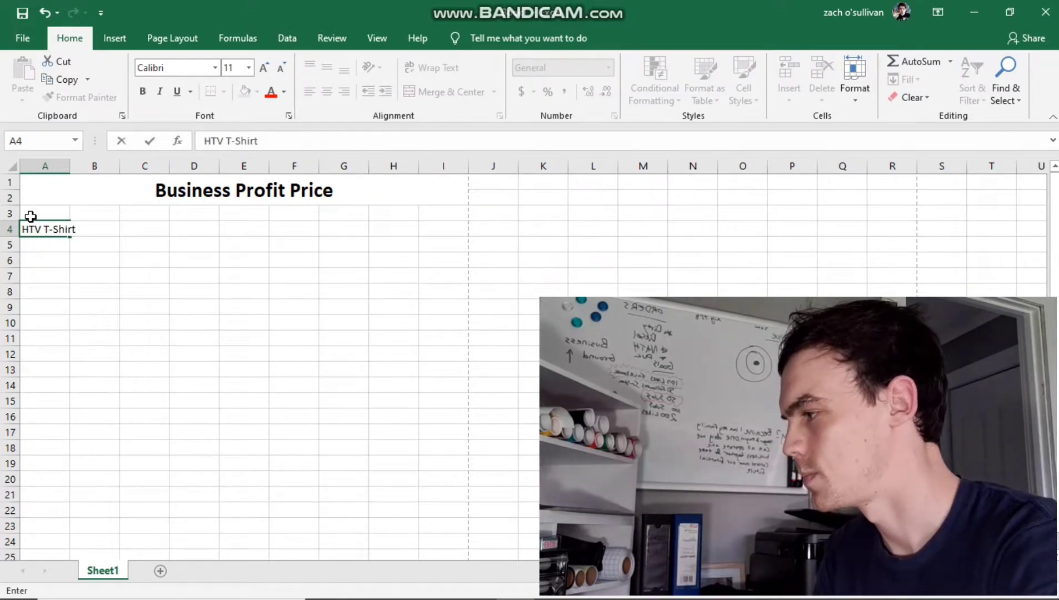
click(94, 290)
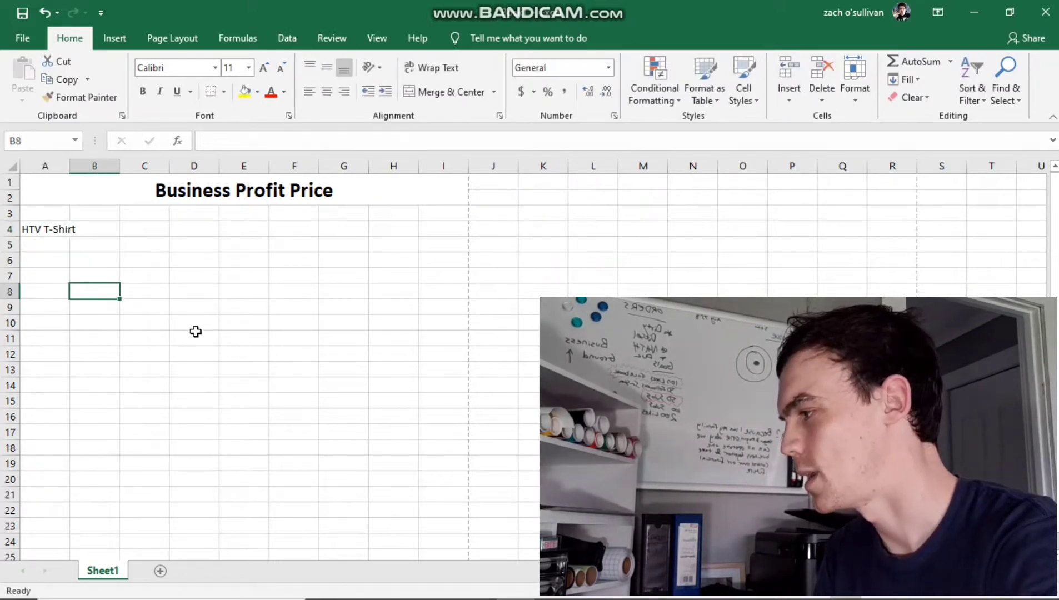
click(20, 229)
click(38, 261)
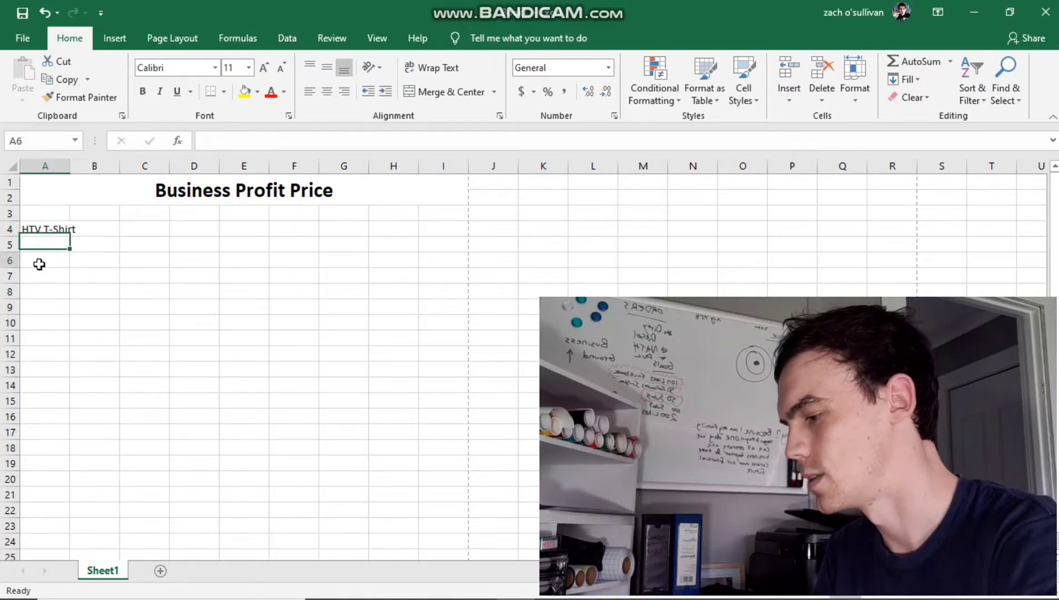
text(Cos)
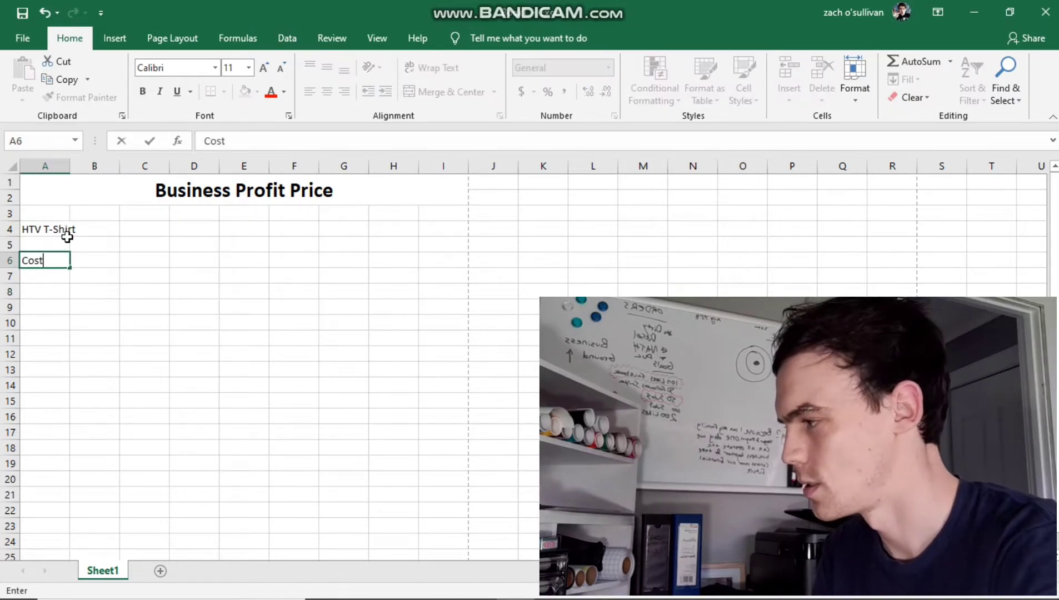
text(t)
click(130, 287)
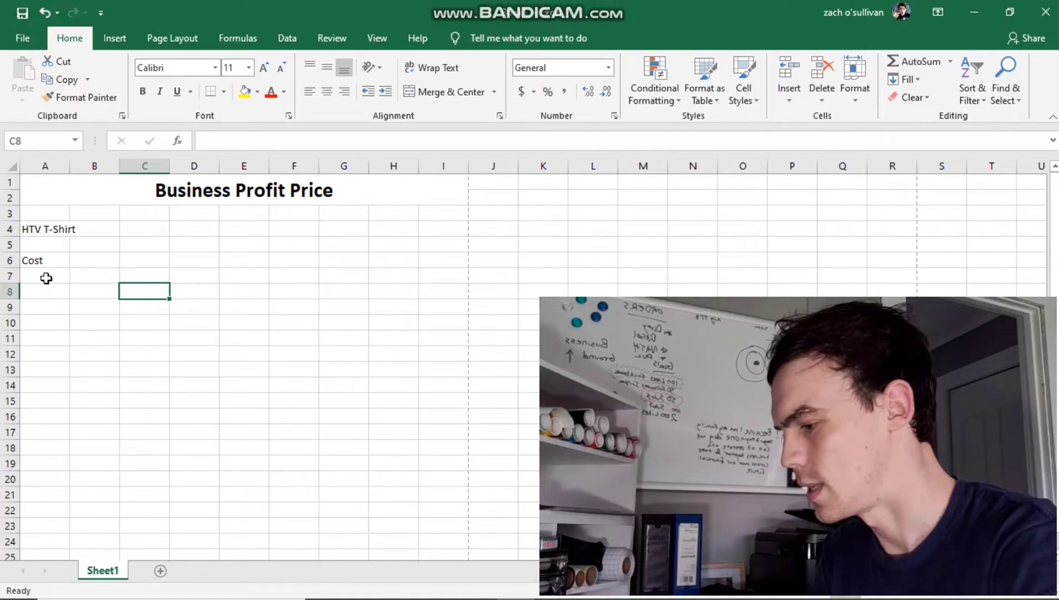
Step: List the cost items T-Shirt, HTV, Electricity and Equipment in cells A7 to A10
click(46, 279)
text(T-s)
key(BackSpace)
text(Shirt)
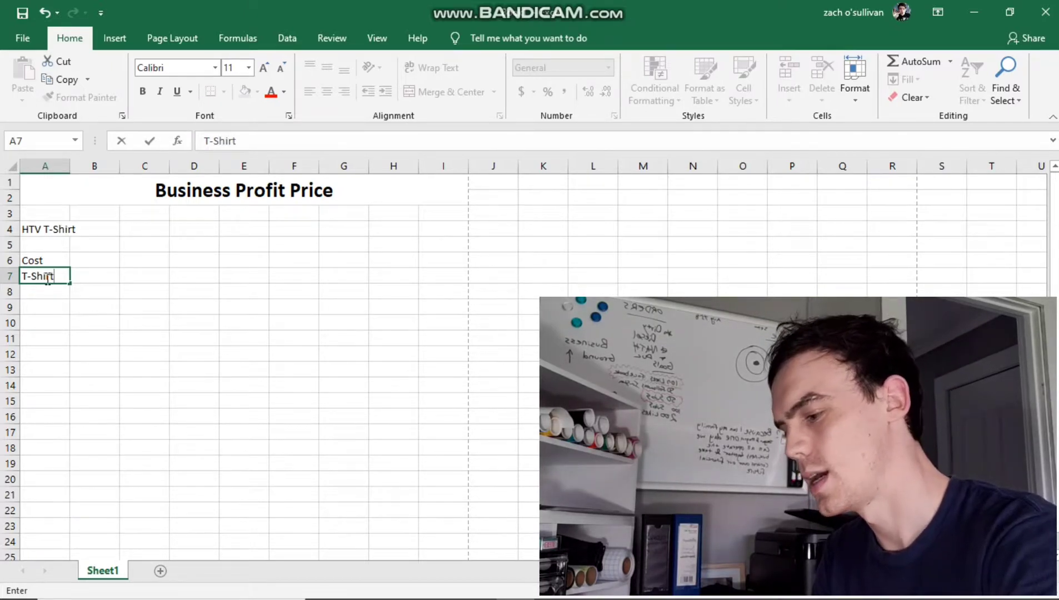
key(Return)
text(HTV)
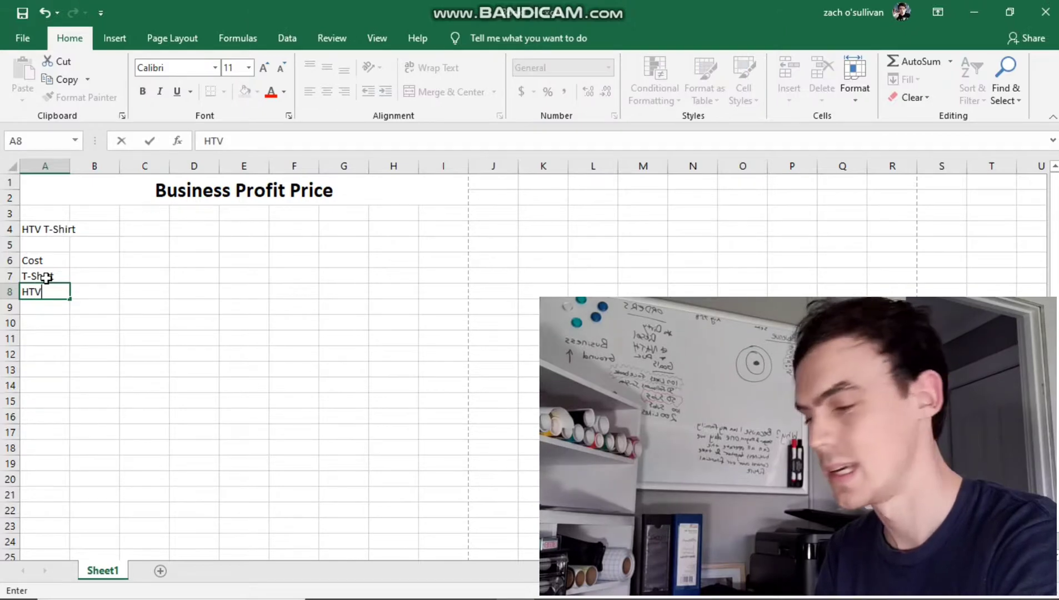
key(Return)
text(El)
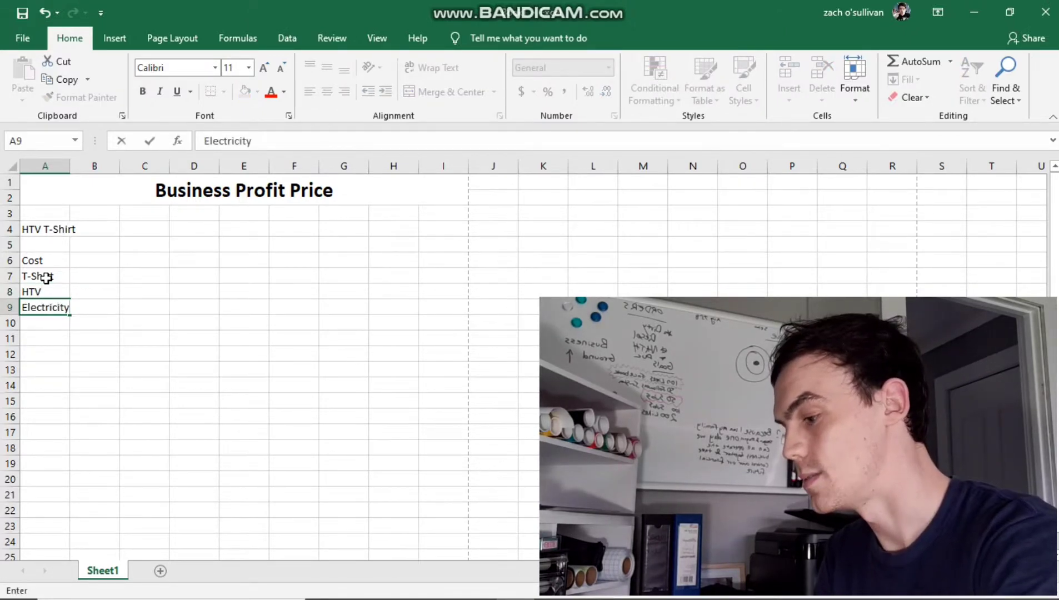
text(ectricity)
key(Return)
text(Equipment)
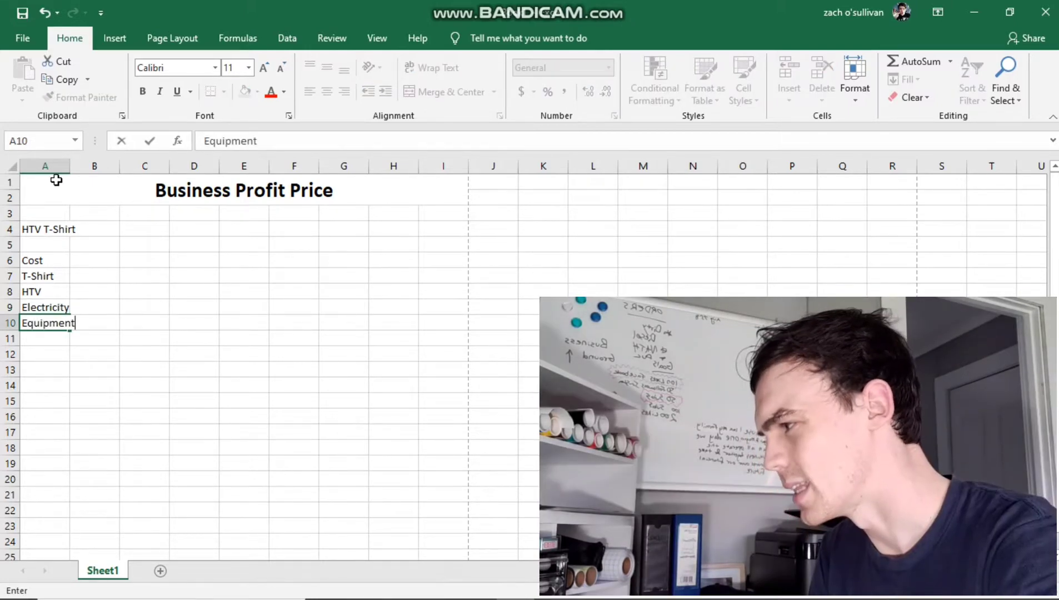
Step: Widen column A slightly so the HTV T-Shirt and Equipment labels fit inside it
click(71, 165)
drag(70, 167, 77, 167)
click(253, 338)
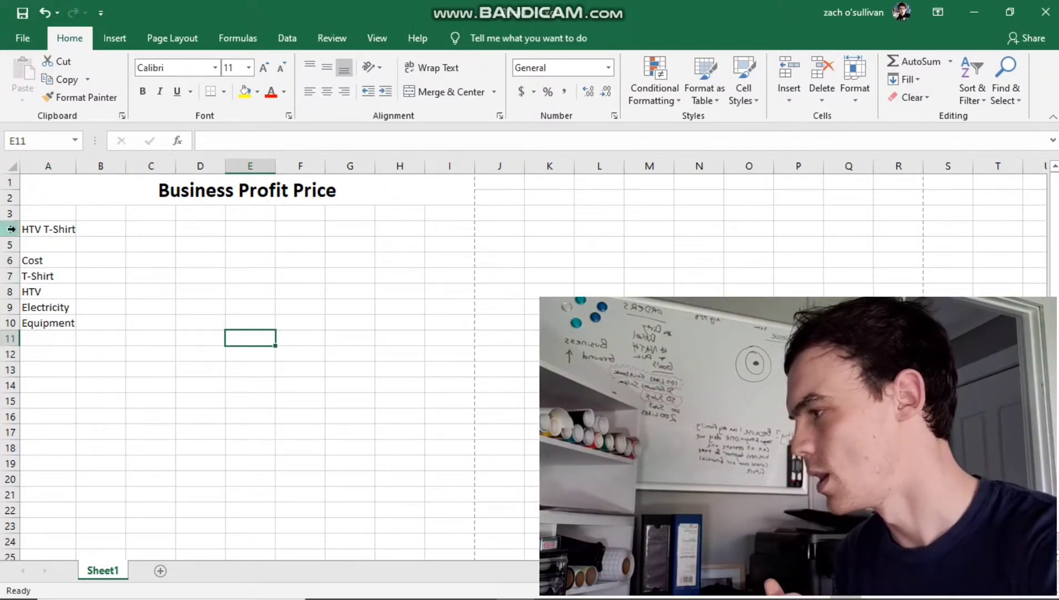
Step: Make the Cost heading in A6 bold and set its font size to 16
click(69, 265)
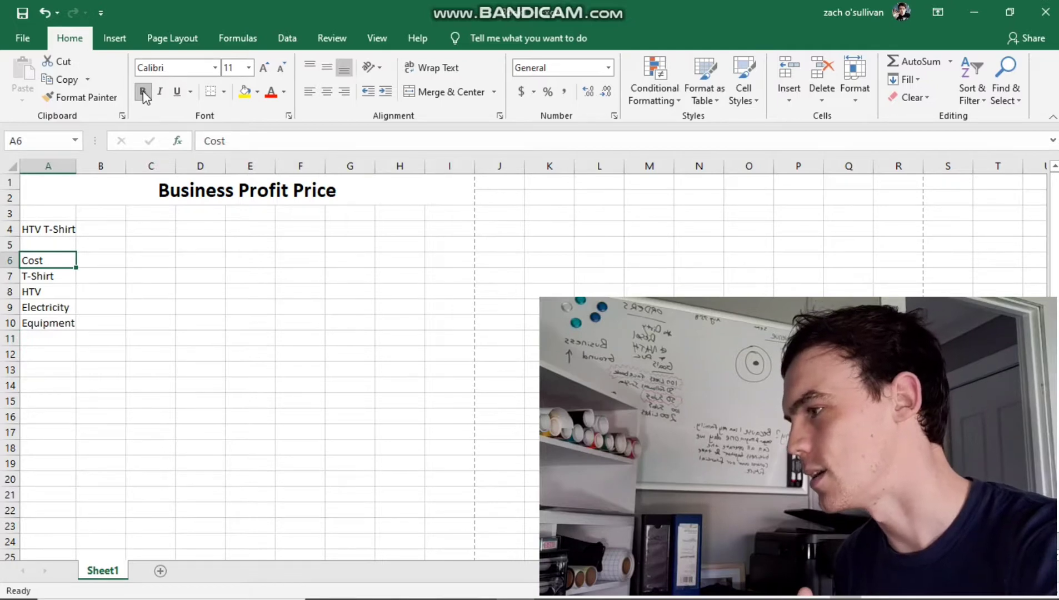
click(249, 67)
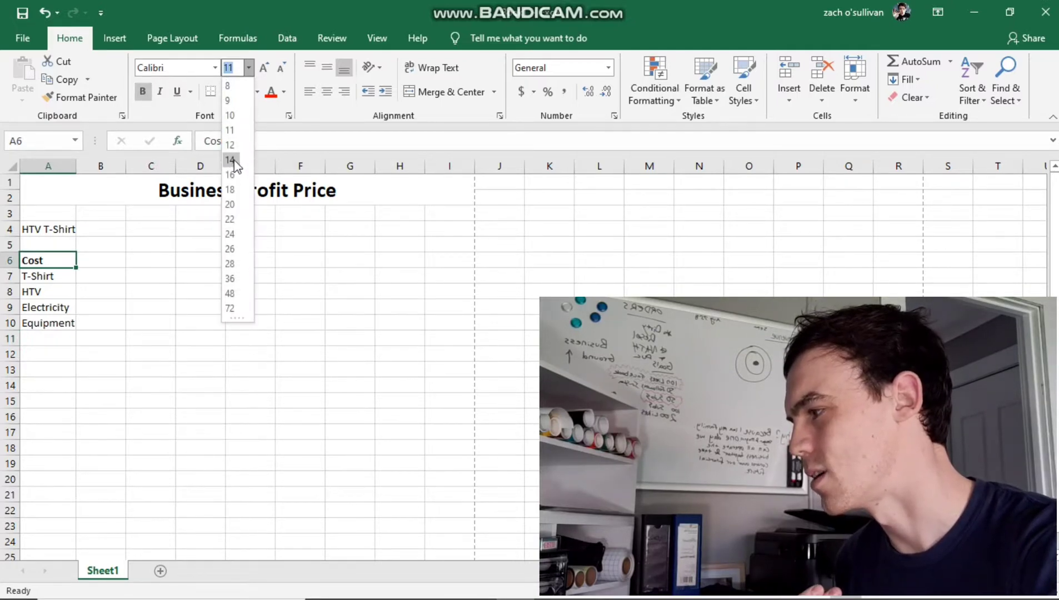
click(232, 173)
click(147, 283)
Step: Enter the costs in B7:B10: 12 for T-Shirt, 5 for HTV, 0.5 for Electricity and 0.5 for Equipment
click(108, 289)
scroll(147, 250, down, 1)
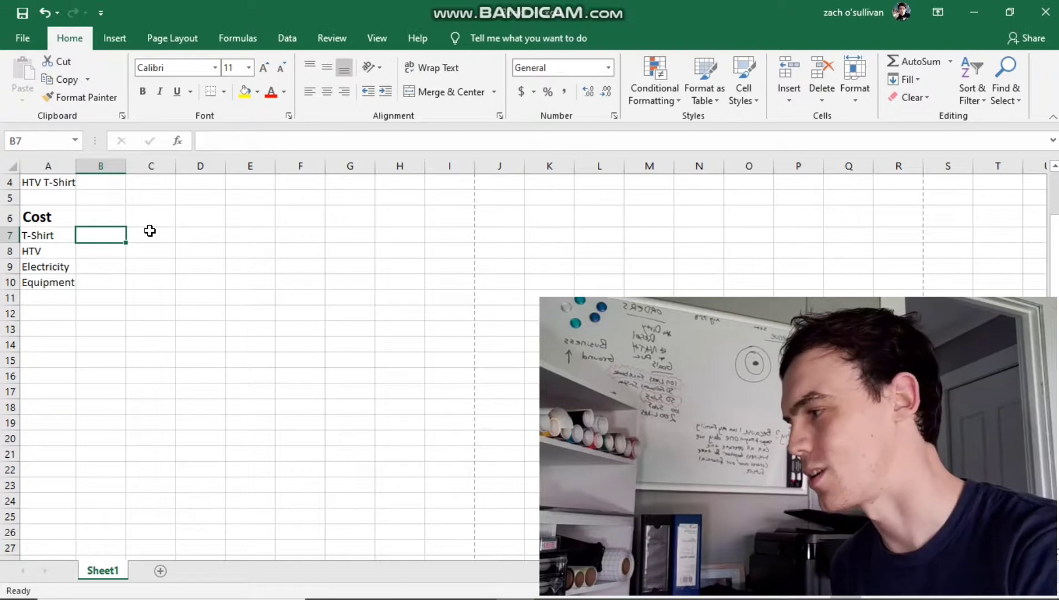
text(12)
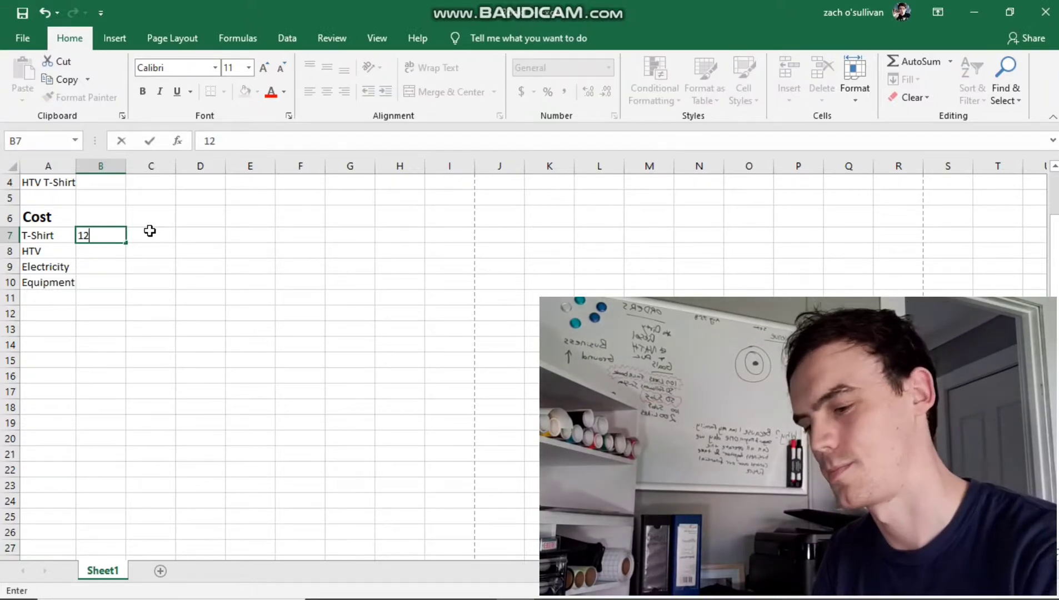
key(Return)
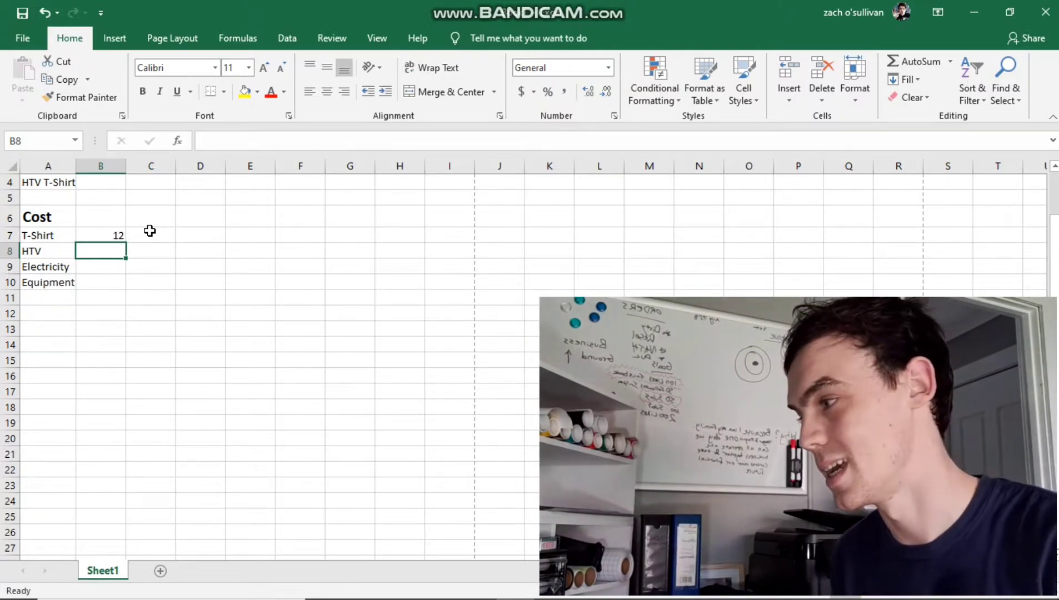
text(5)
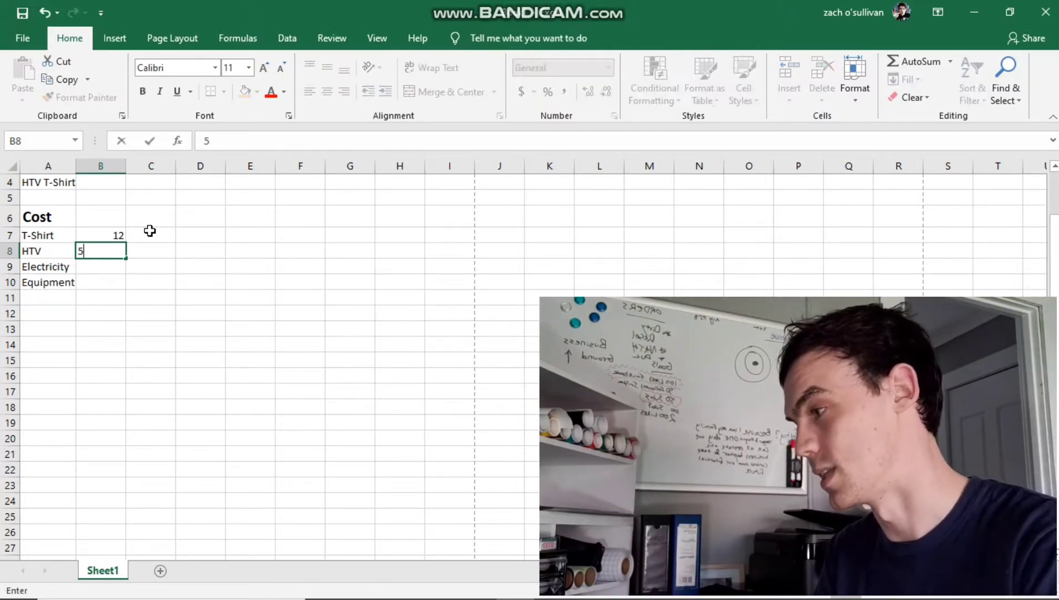
key(Return)
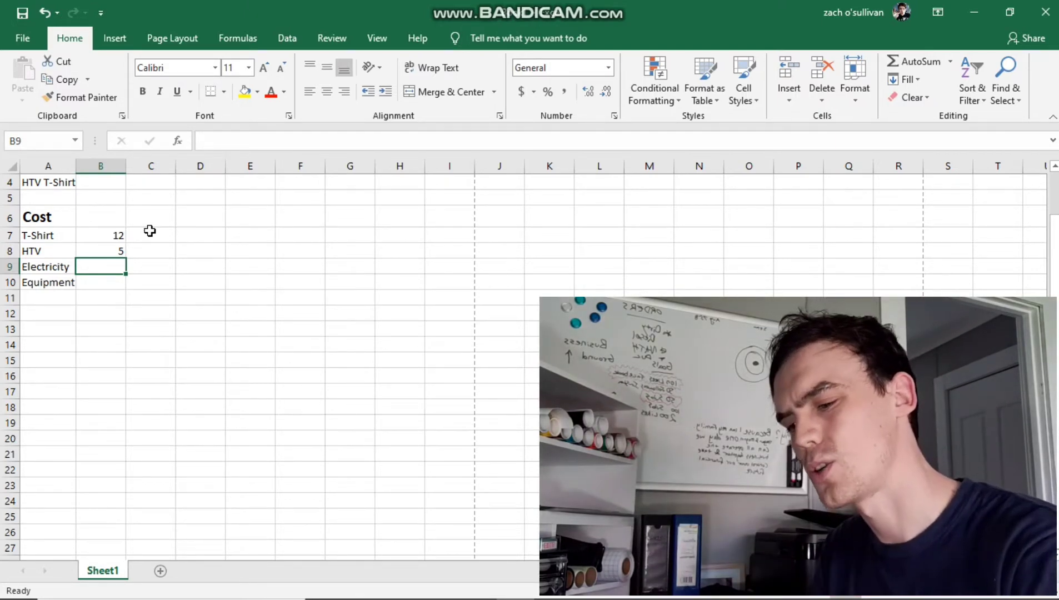
text(.5)
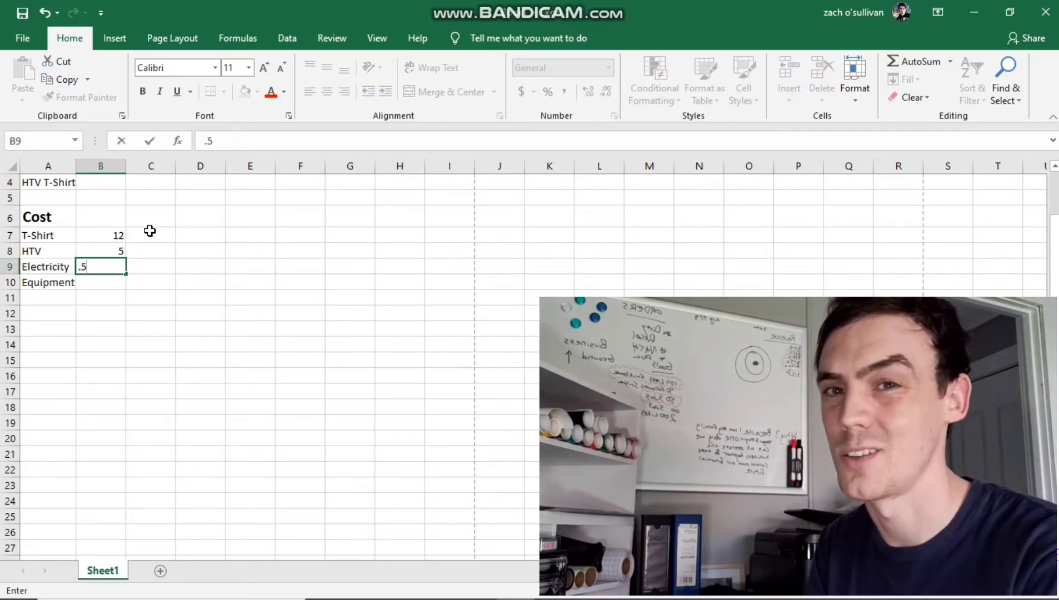
key(Return)
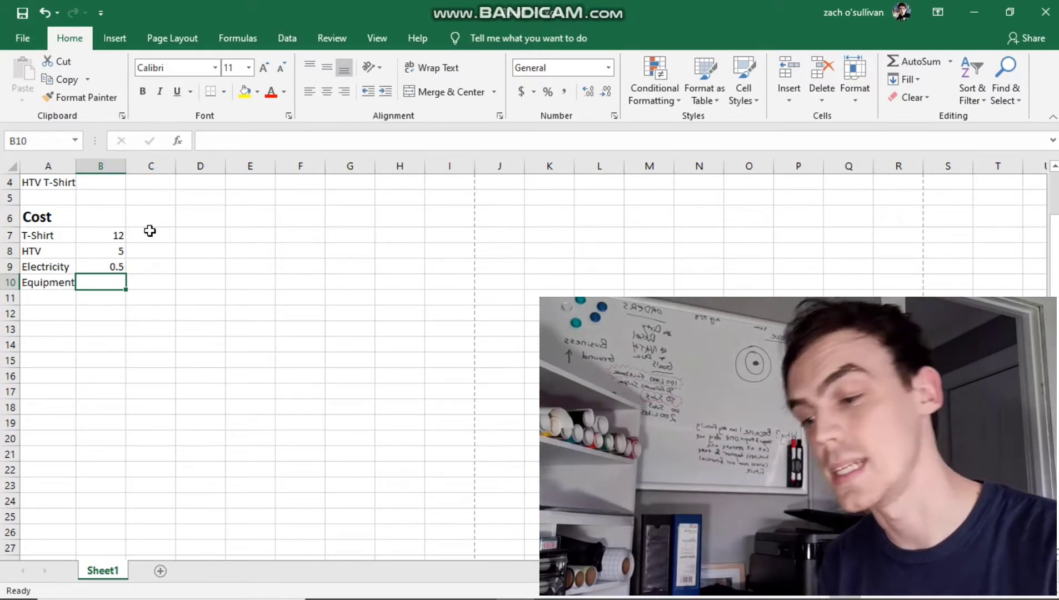
text(.5)
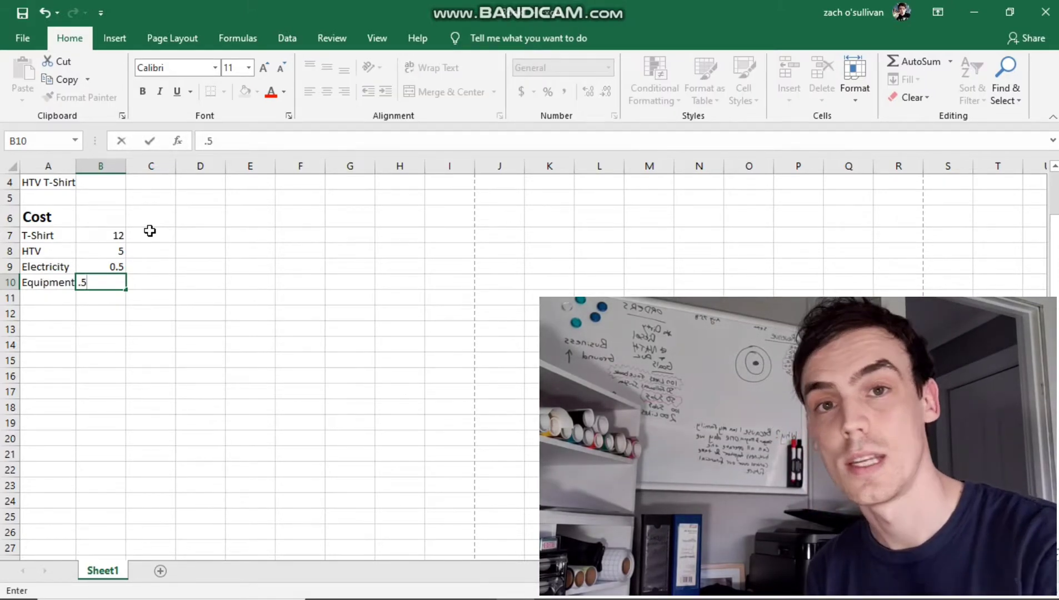
key(Return)
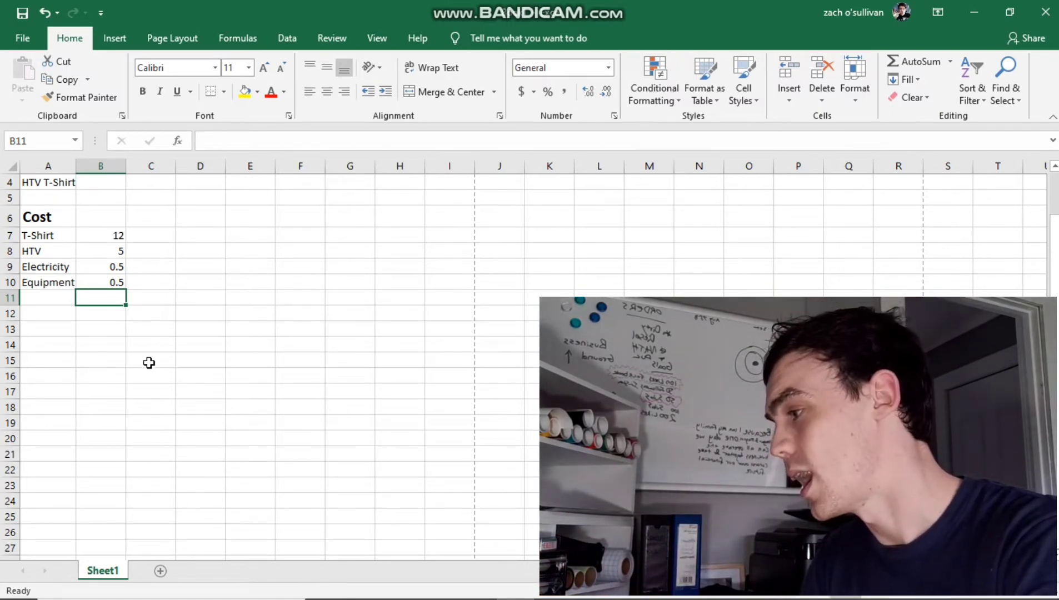
Step: Add the label "Total Cost" in A12 and give B12 a top and double bottom border
click(95, 318)
click(58, 313)
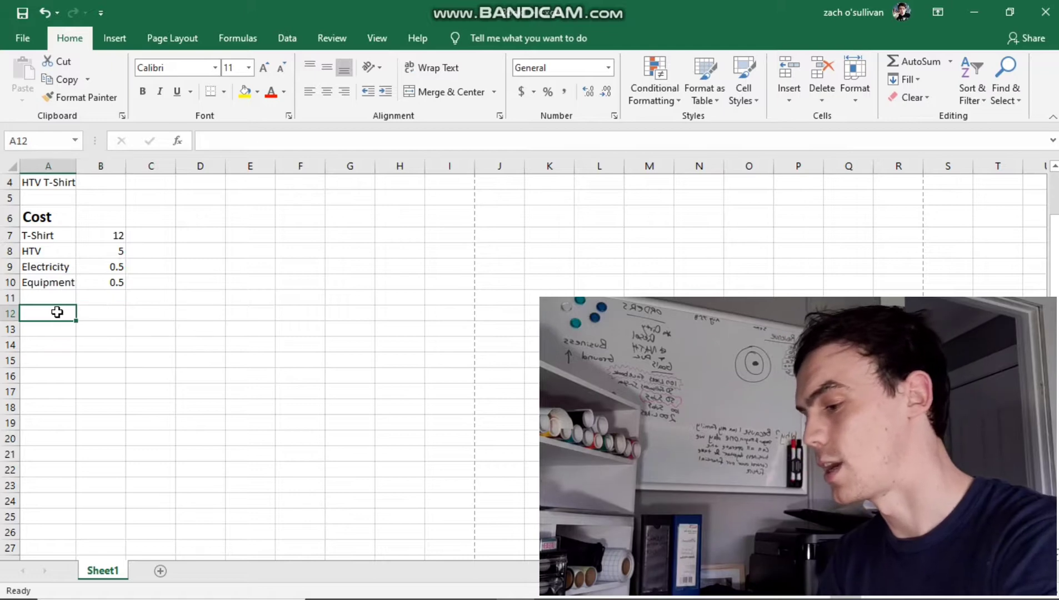
text(Total Cost)
key(Tab)
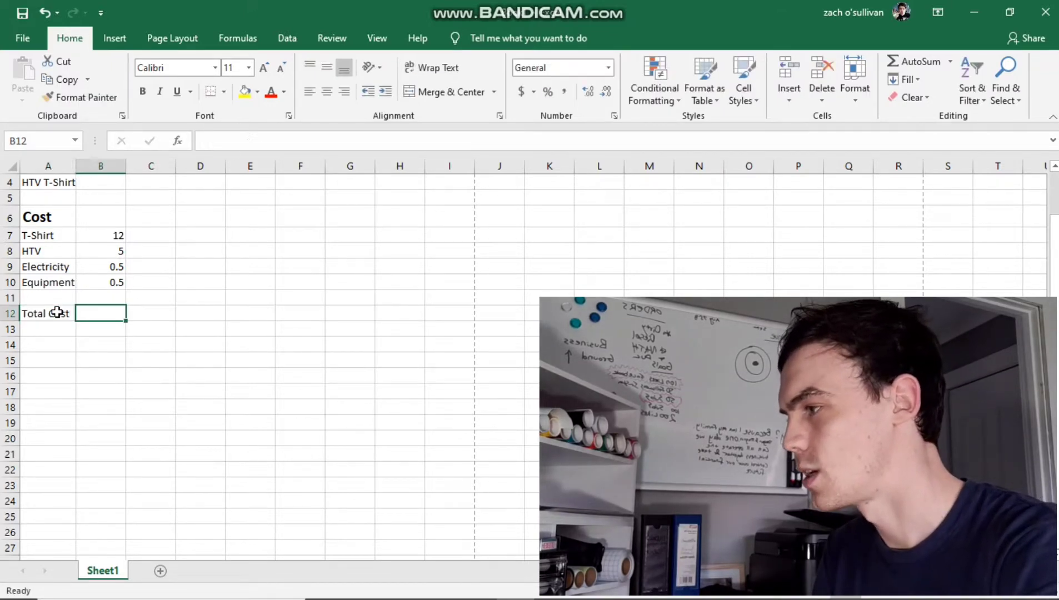
click(223, 92)
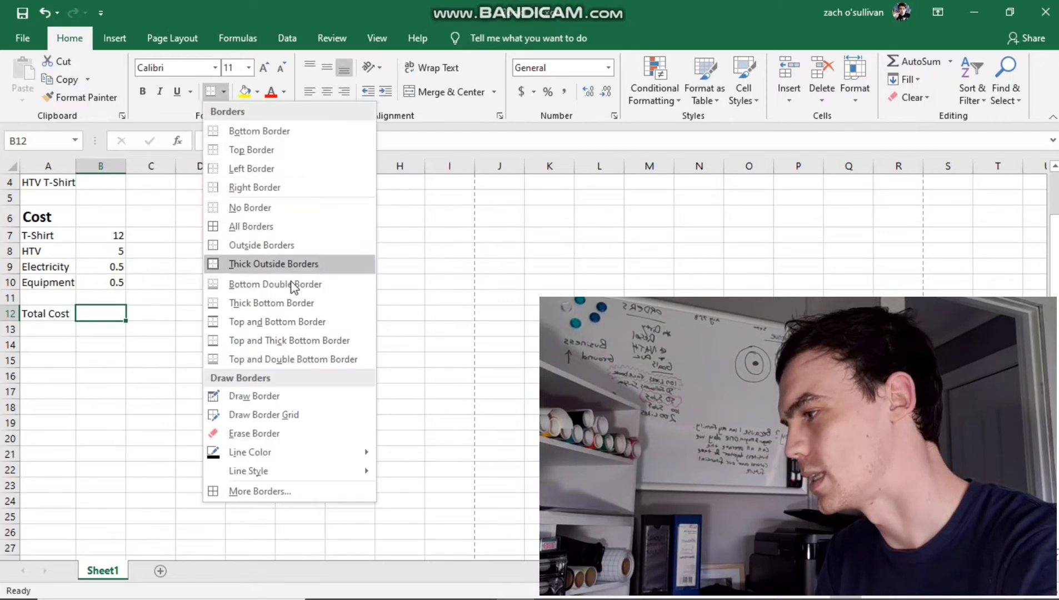
click(284, 359)
click(200, 312)
Step: Total the costs in B12 with the formula =SUM(B7:B11) and check the range it references
click(112, 314)
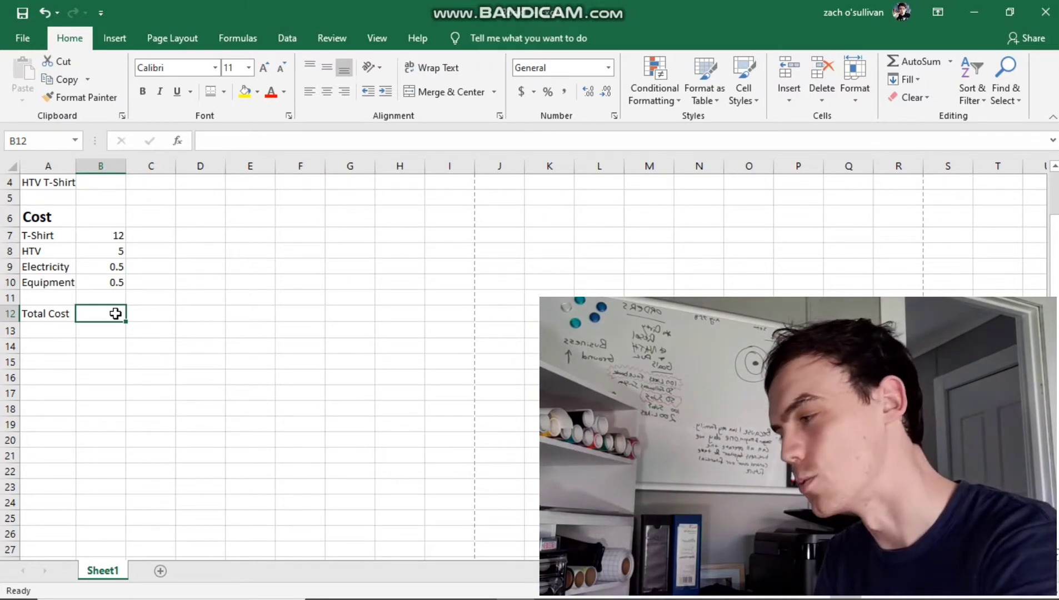
key(alt+equal)
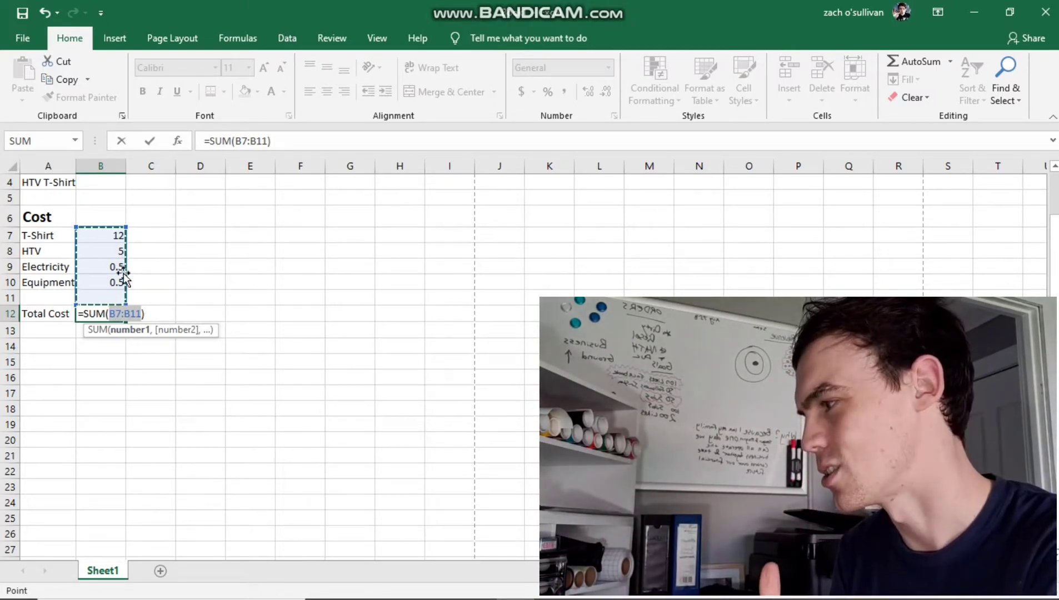
mouse_move(76, 225)
mouse_down()
mouse_move(84, 289)
mouse_move(85, 229)
mouse_up()
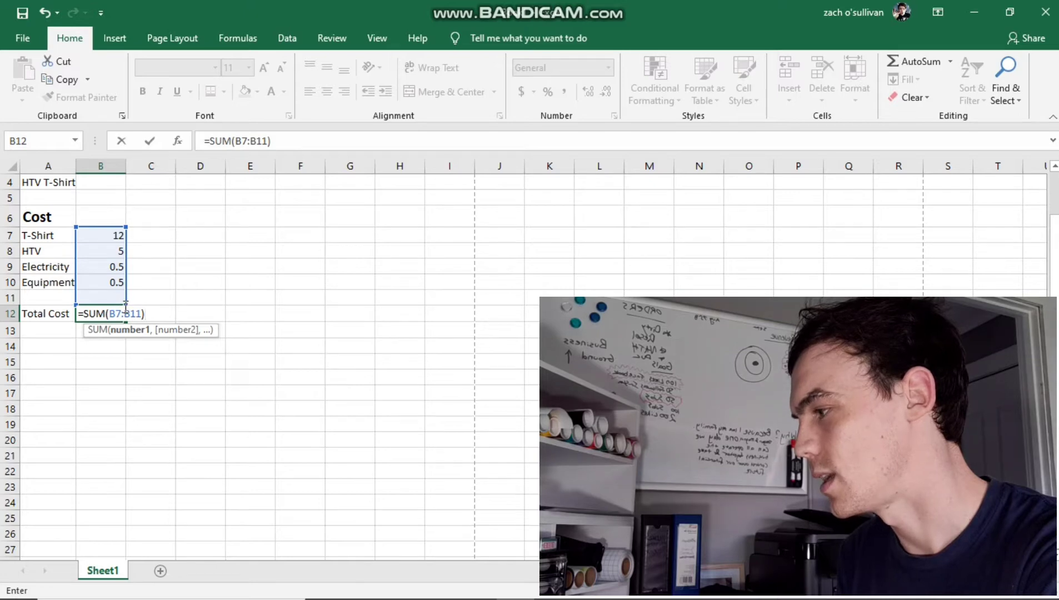
click(144, 294)
click(114, 314)
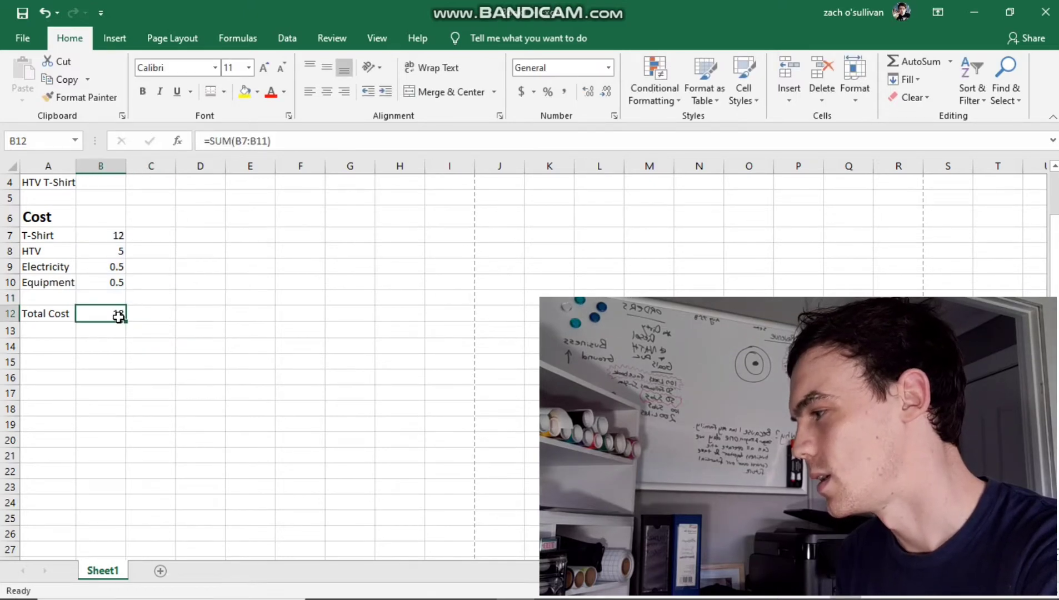
click(242, 142)
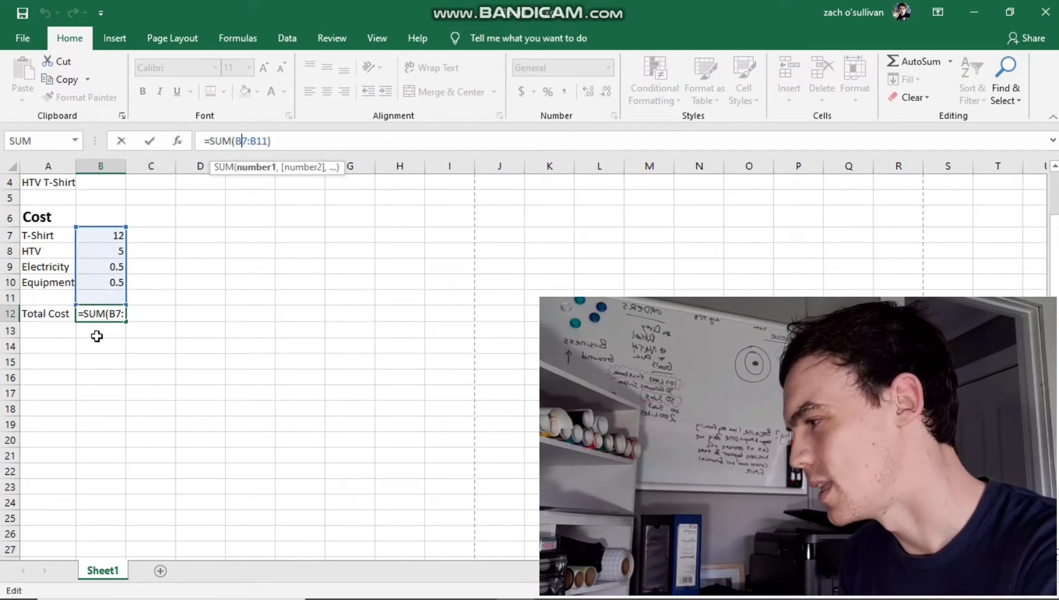
Step: Shorten the Total Cost sum range in B12 to B7:B8, and update the formula to include the omitted cells down to B10
drag(121, 293, 123, 260)
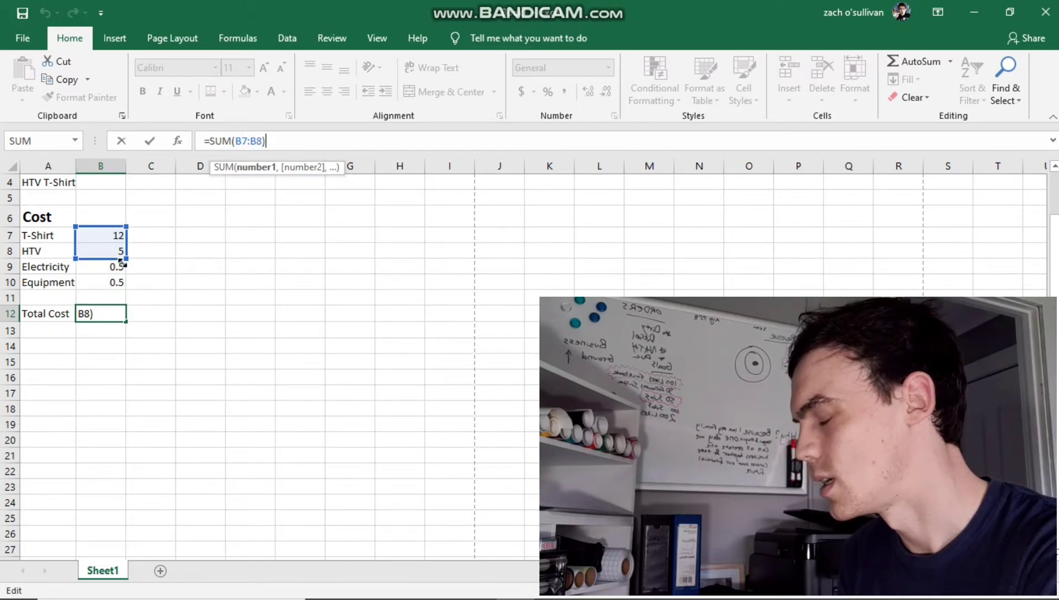
key(Return)
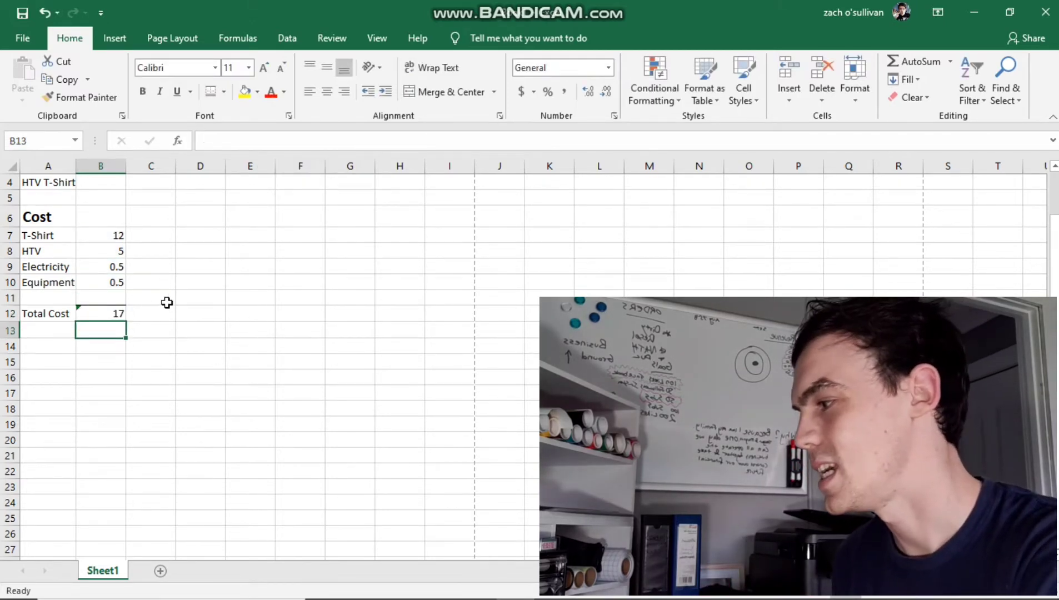
click(77, 308)
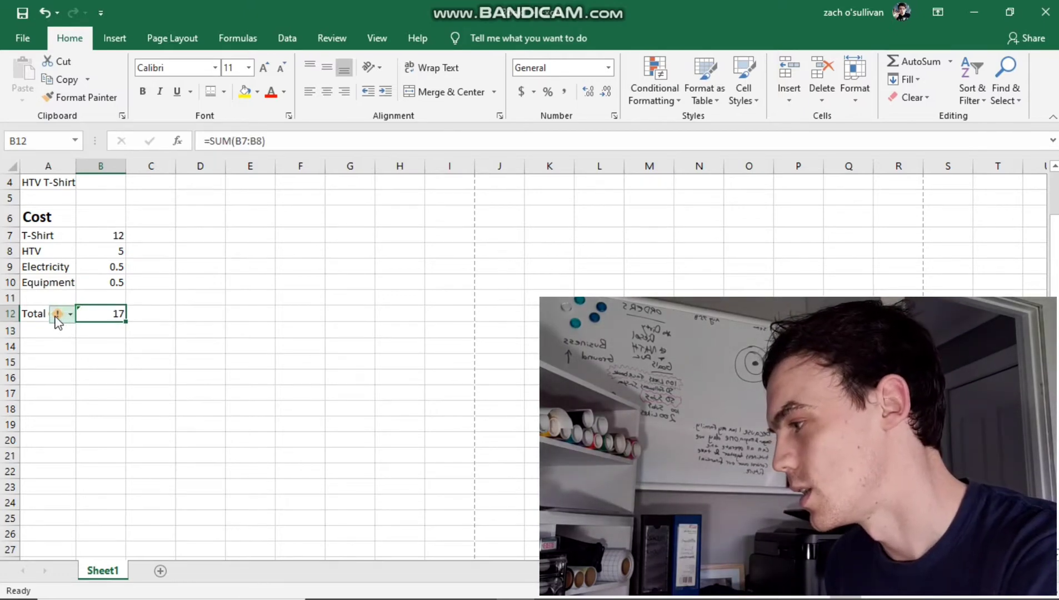
click(57, 314)
click(157, 356)
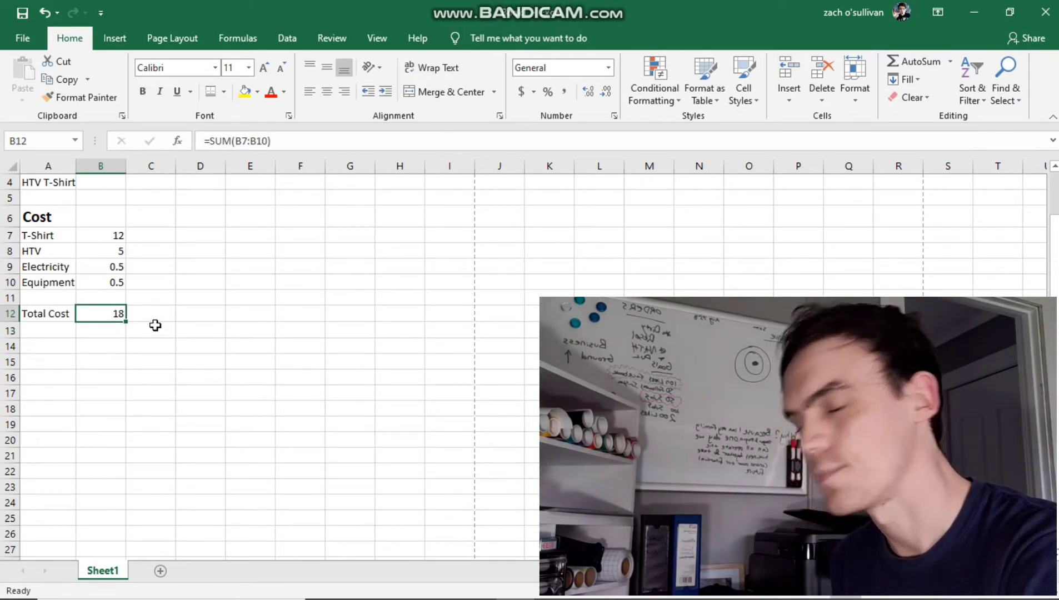
click(163, 282)
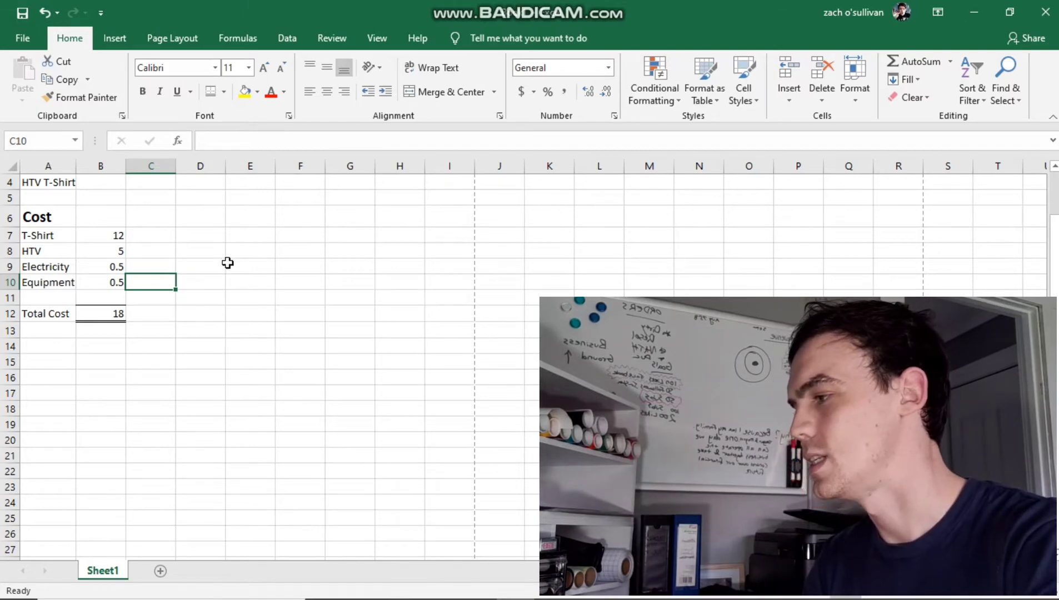
Step: Add the label "% Profit" in D7 and enter 20% in D8 with the percentage number format
click(208, 233)
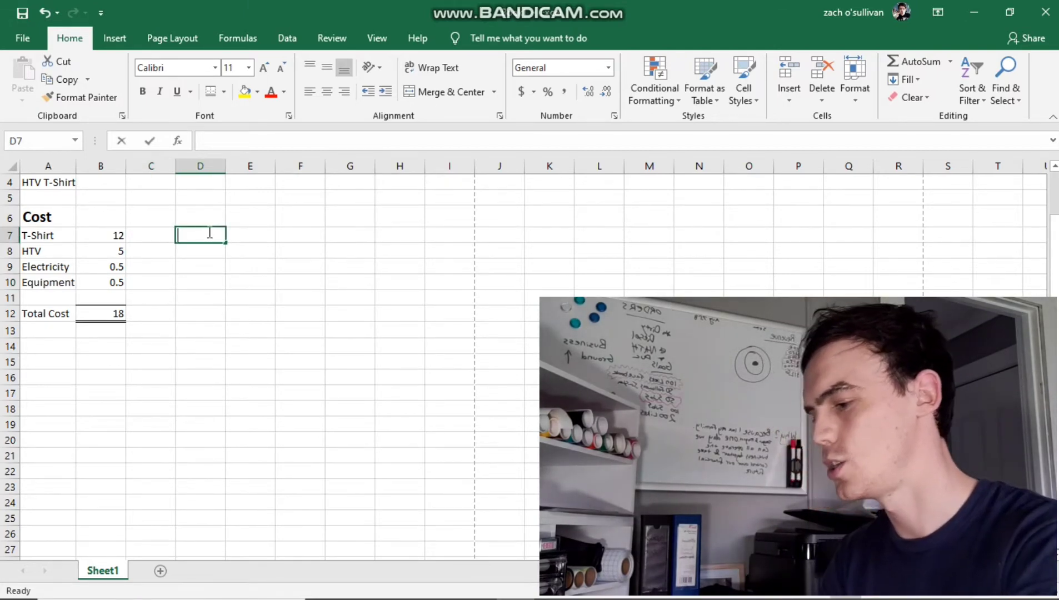
text(% Profit)
key(Return)
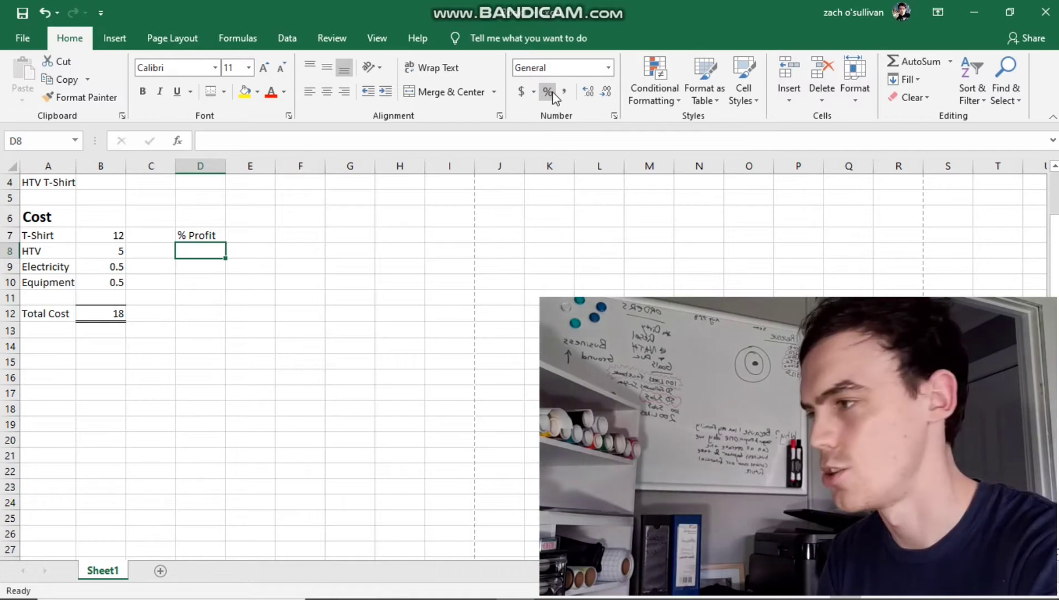
click(552, 94)
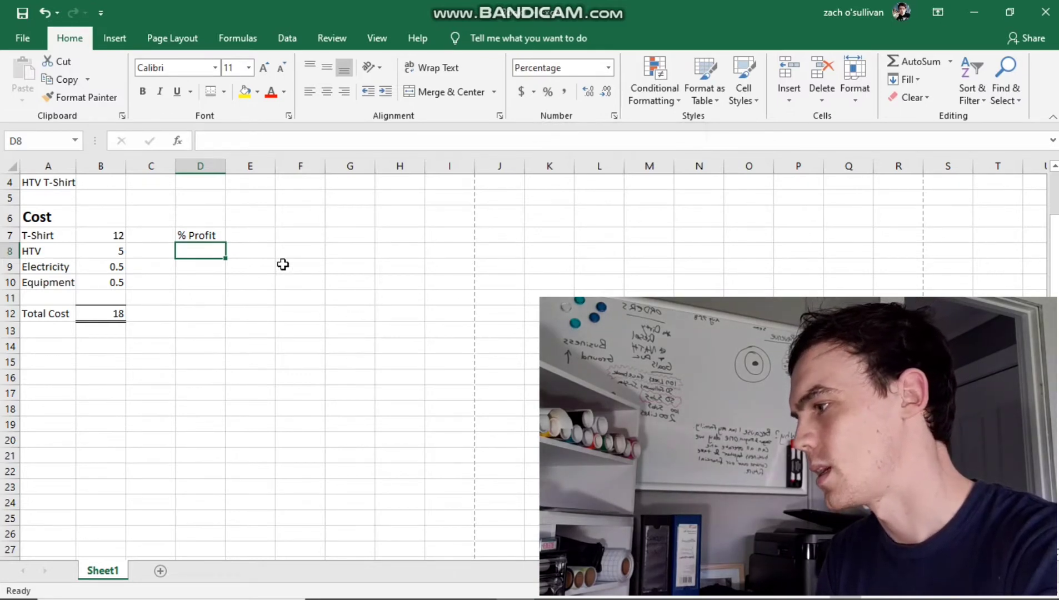
click(228, 296)
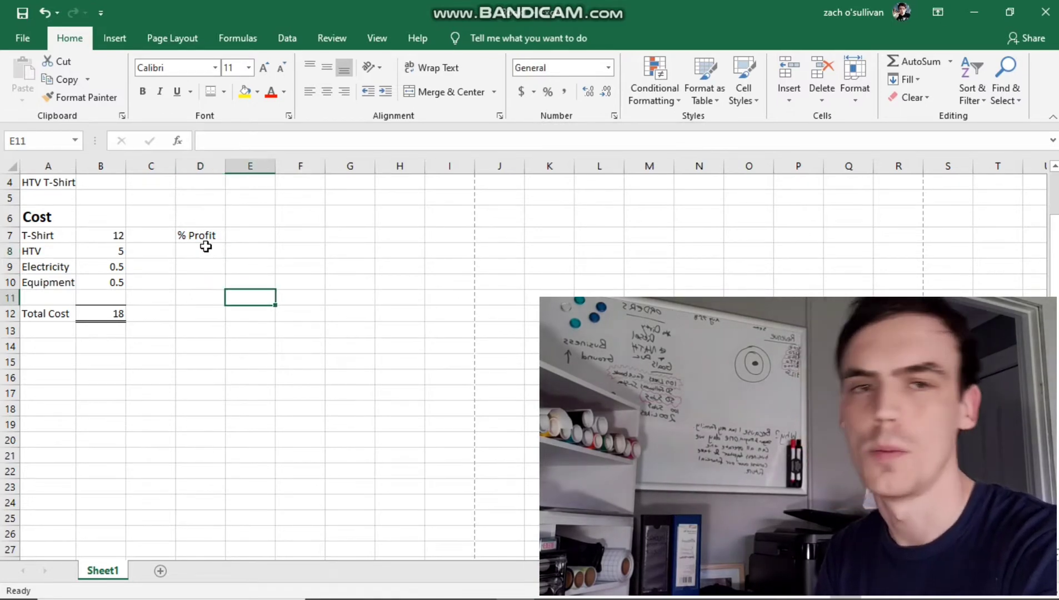
click(205, 247)
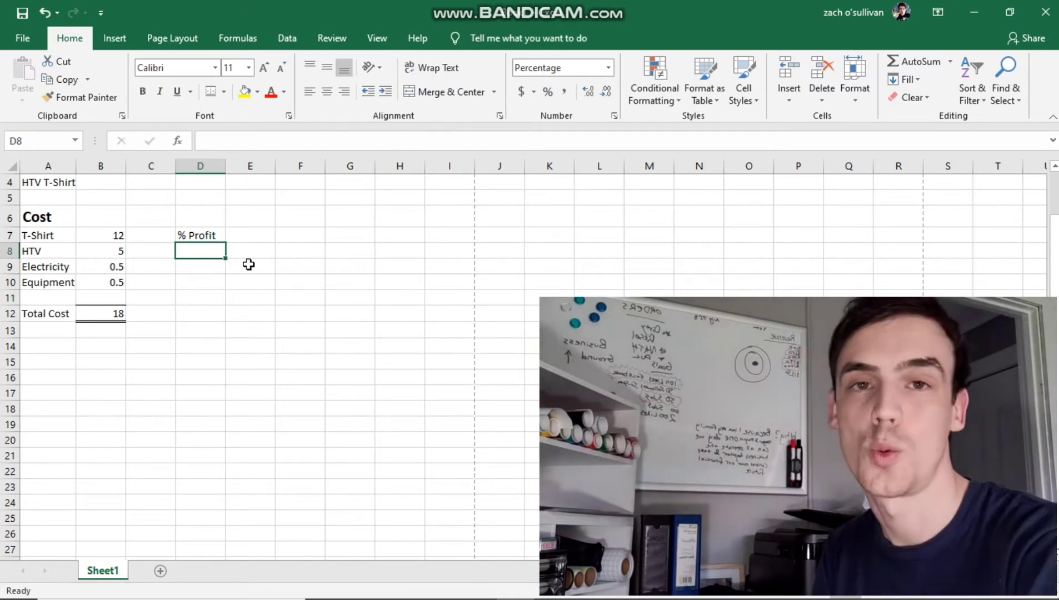
text(20)
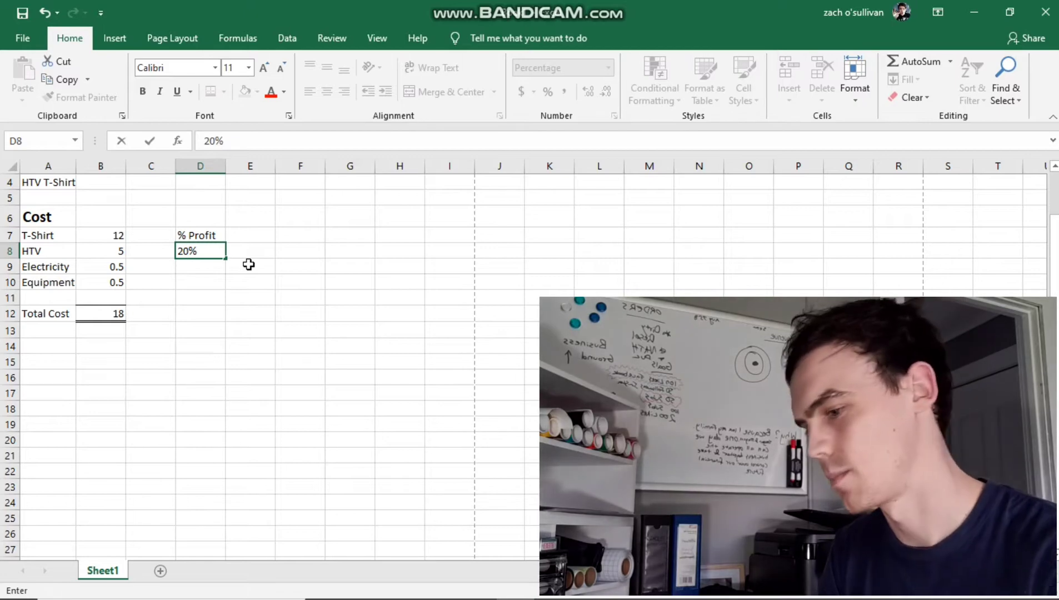
key(Return)
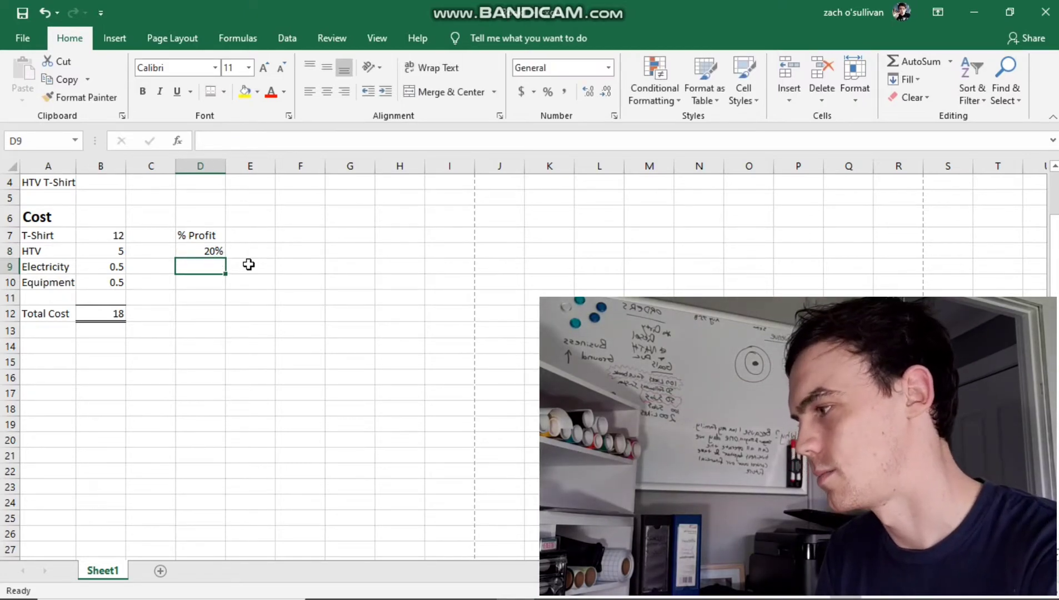
Step: Add the label "Sale Price" in D11 and give D12 a top and double bottom border
click(203, 294)
text(Sale )
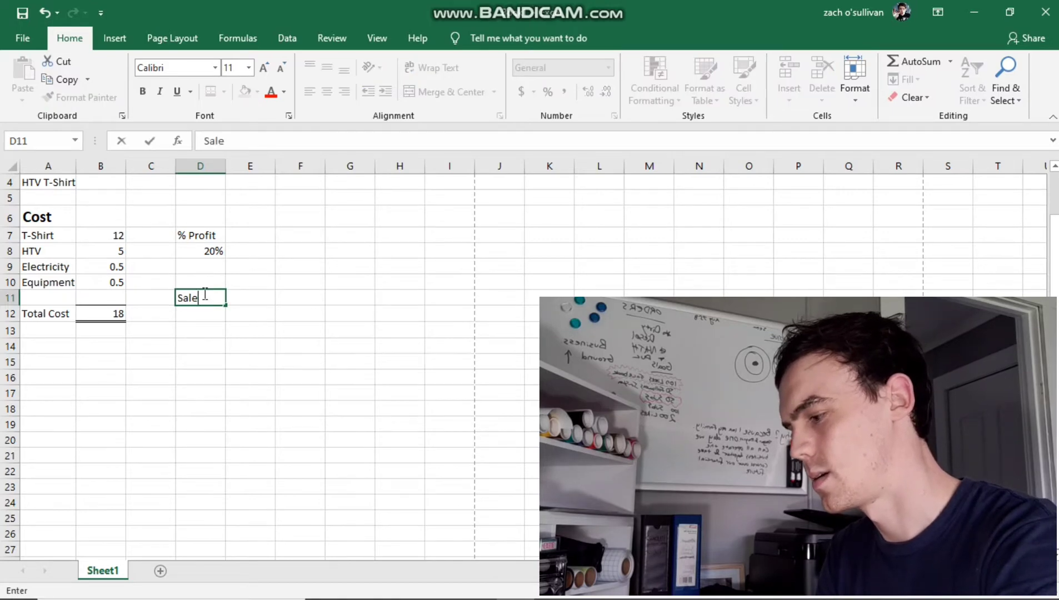
text(Price)
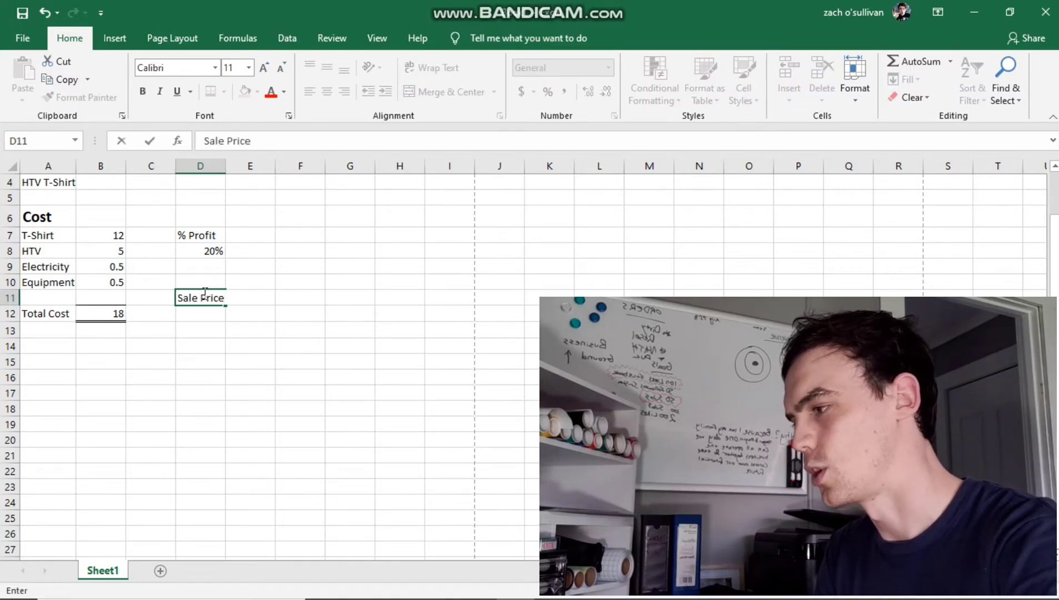
key(Return)
click(213, 94)
click(302, 279)
click(204, 315)
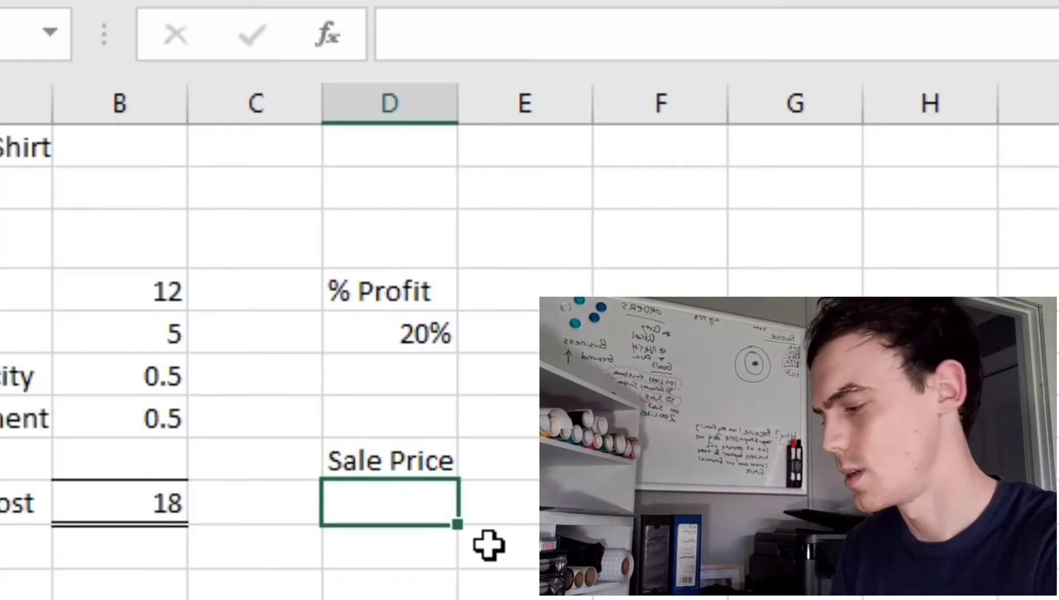
Step: Calculate the sale price in D12 from the total cost and profit percentage with the formula =SUM(B12*(1+D8))
text(=sum)
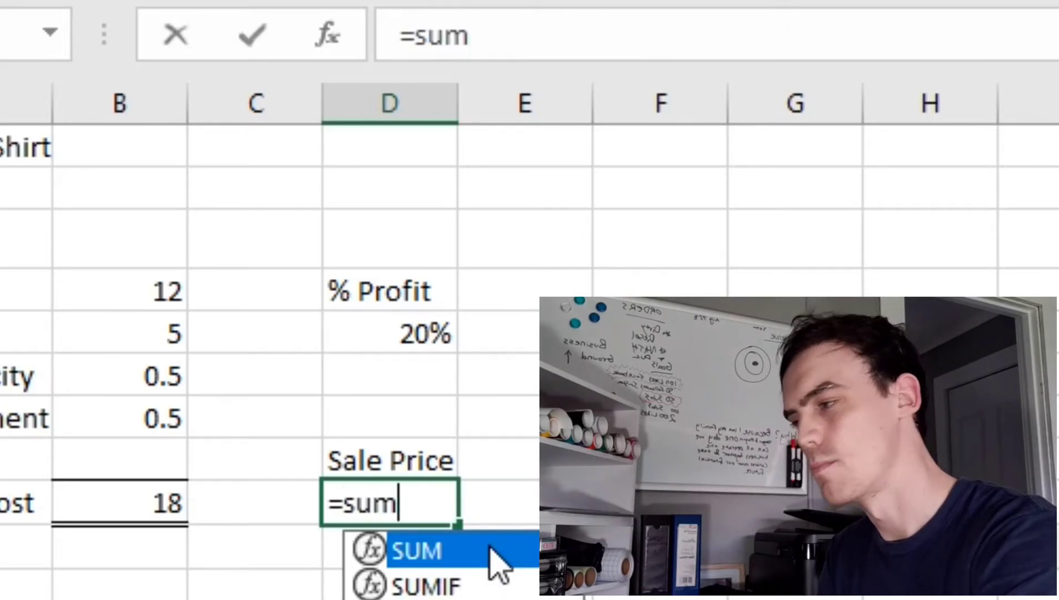
text(()
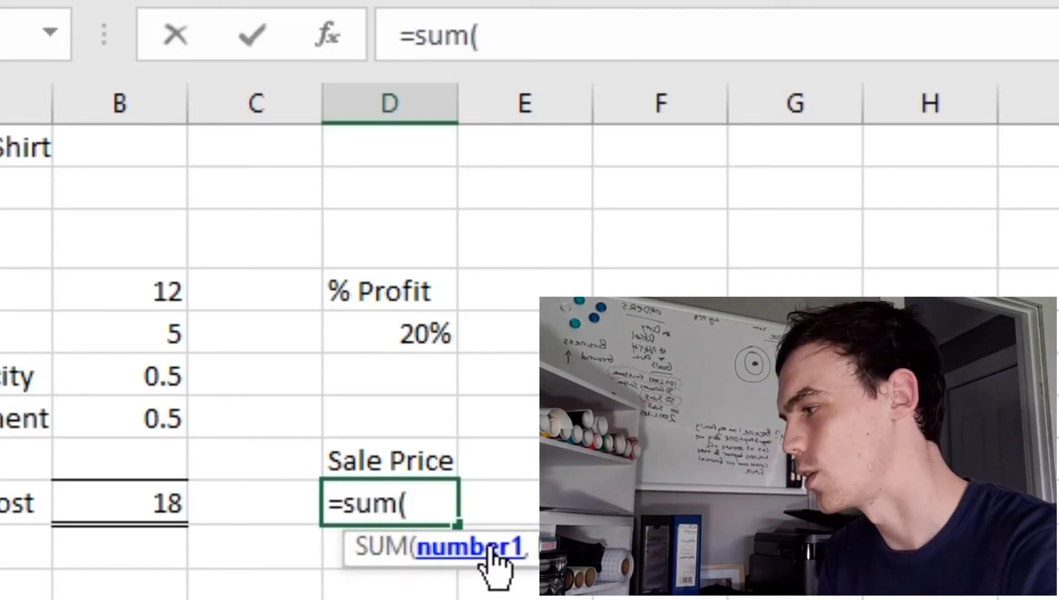
click(149, 504)
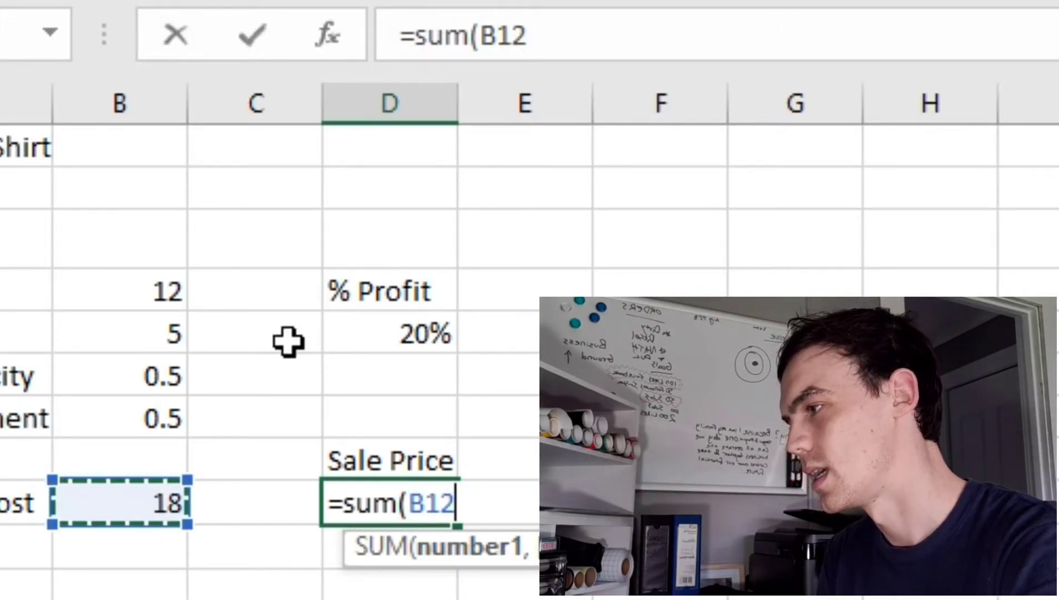
click(536, 38)
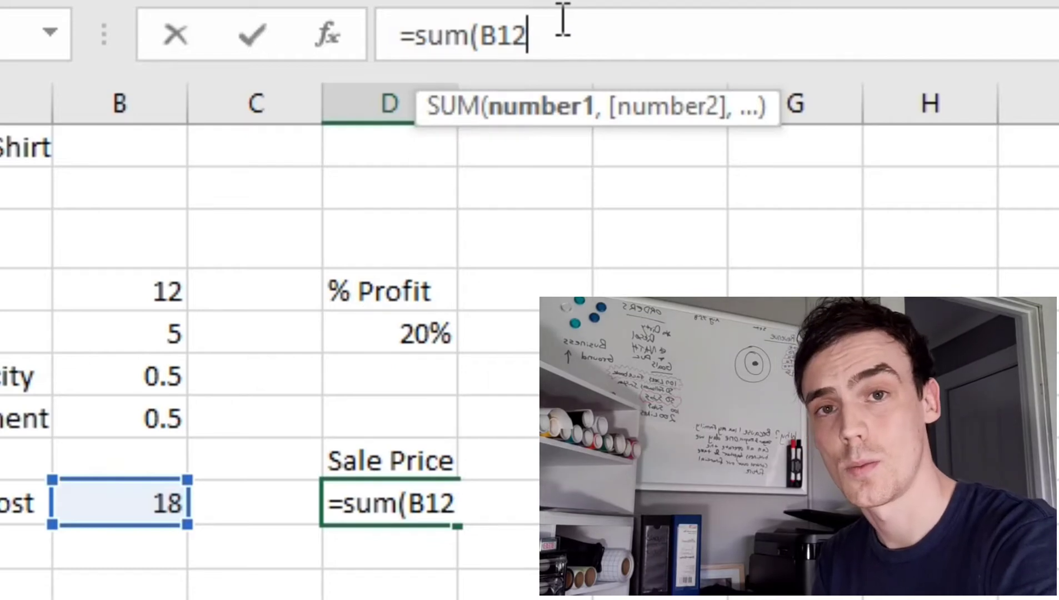
text(*)
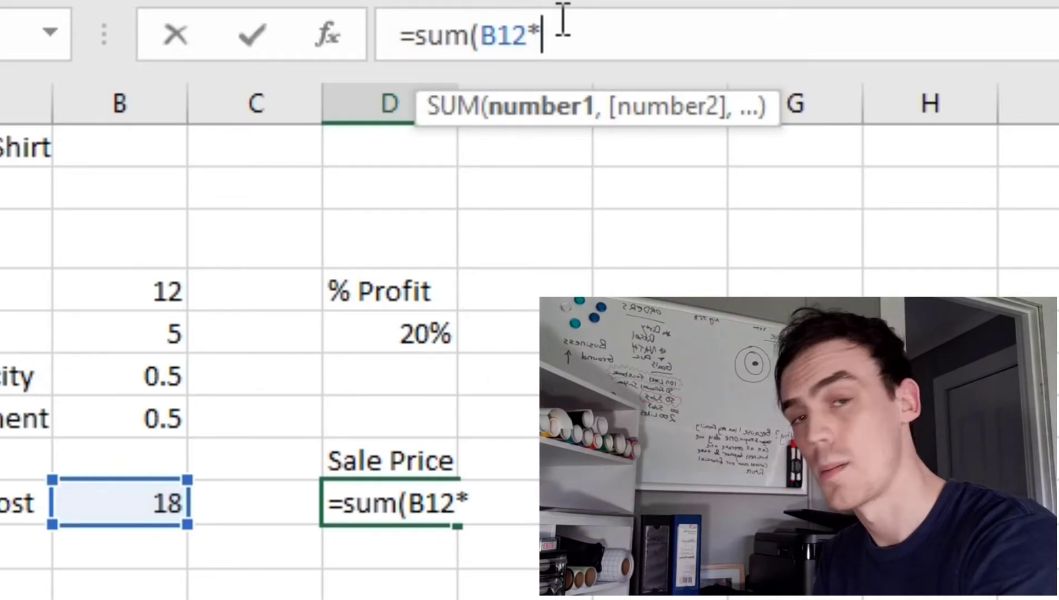
text(()
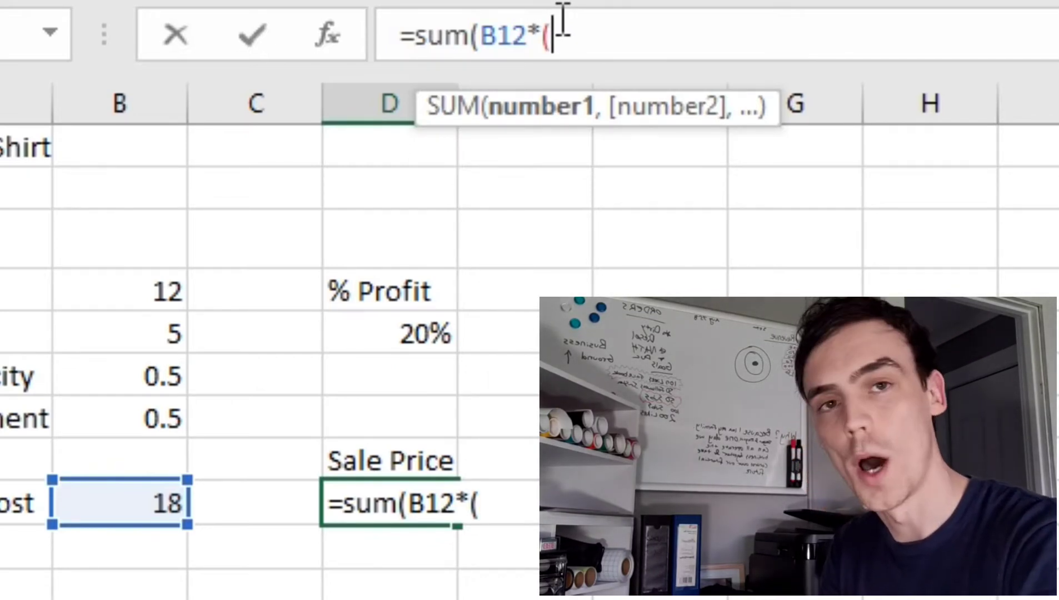
text(1)
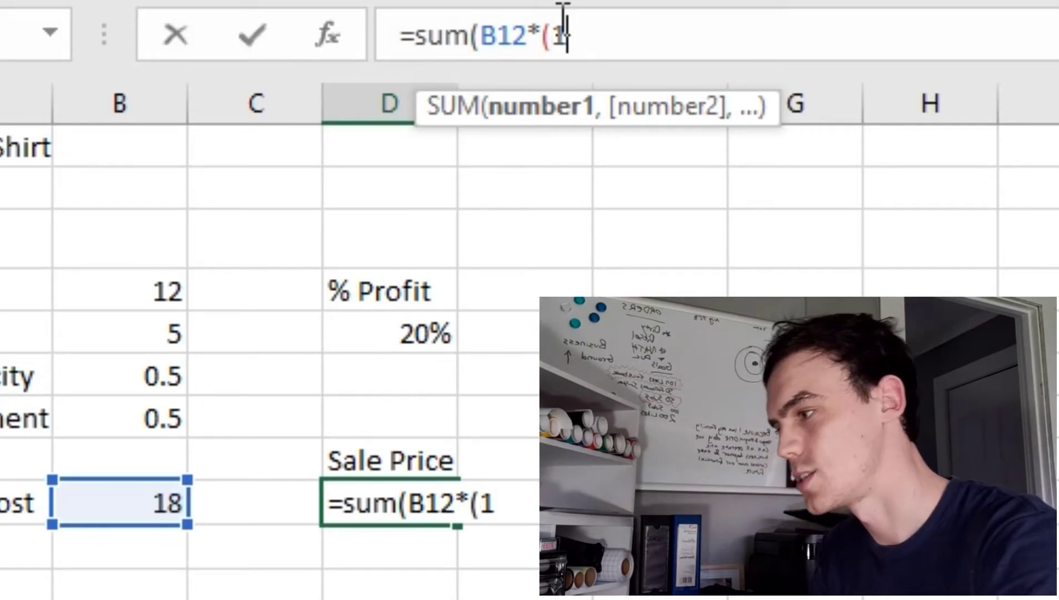
text(+)
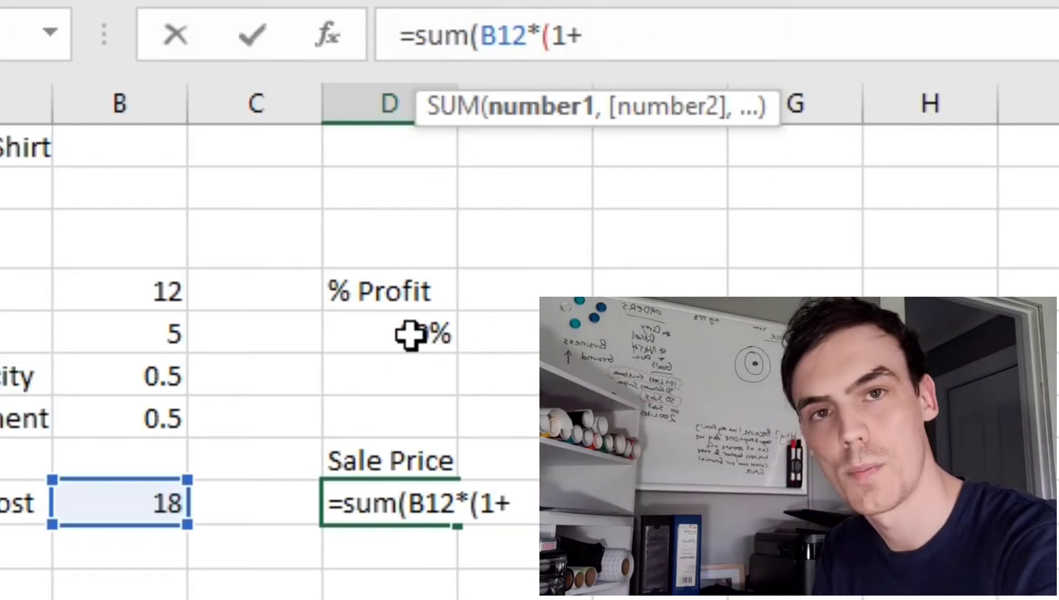
click(408, 332)
text()))
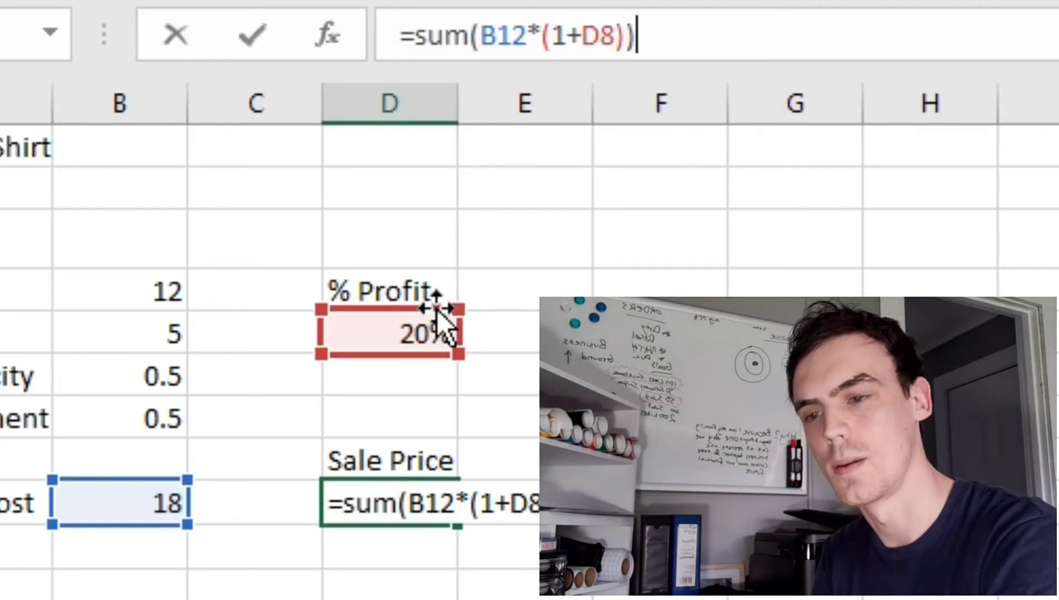
key(Return)
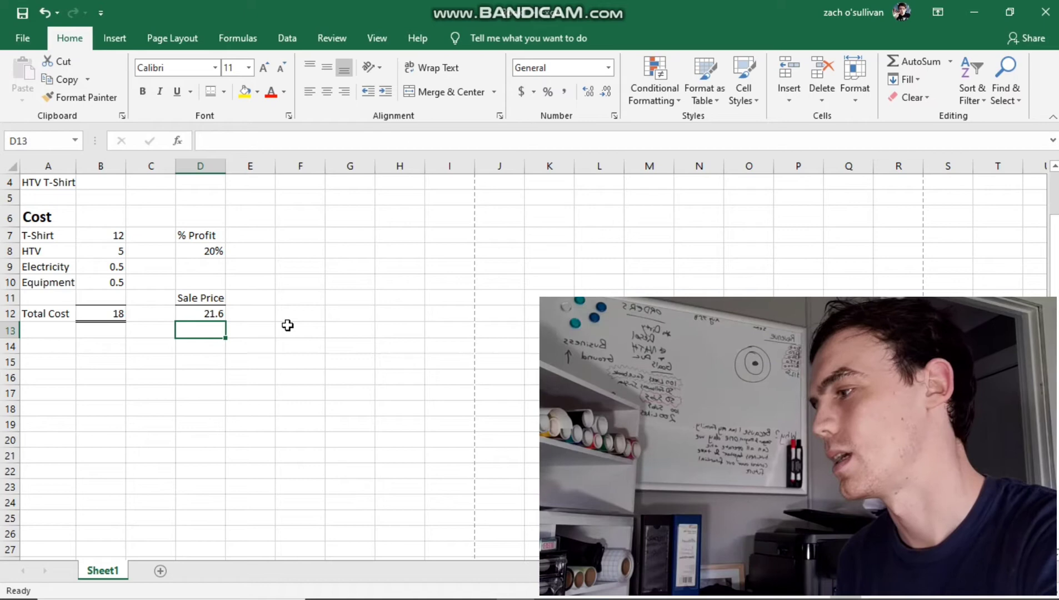
Step: Try profit percentages of 50% and 60% in D8 to test the sale price formula
click(214, 253)
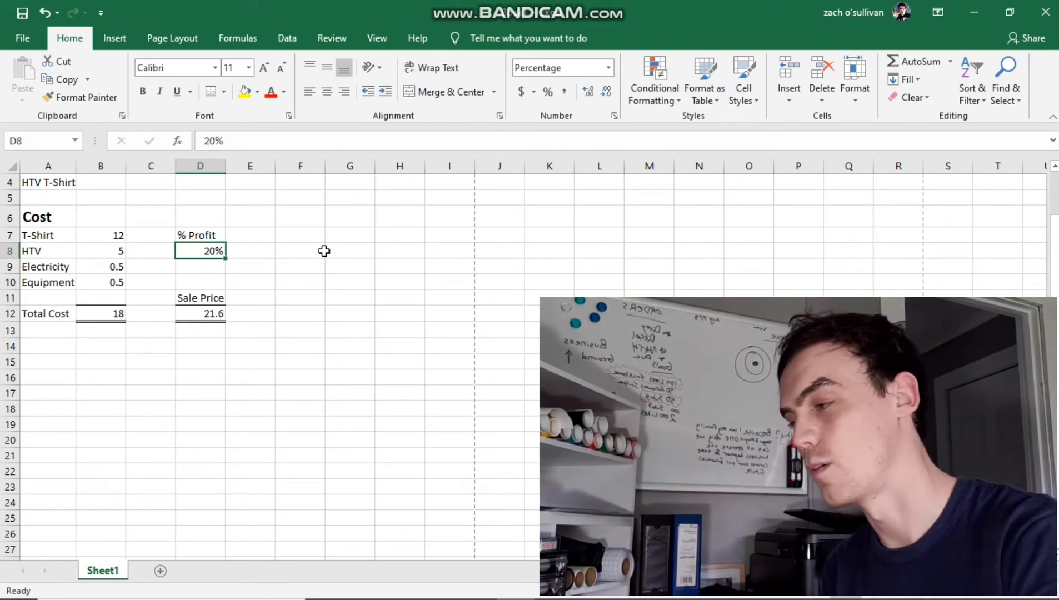
text(50)
key(Return)
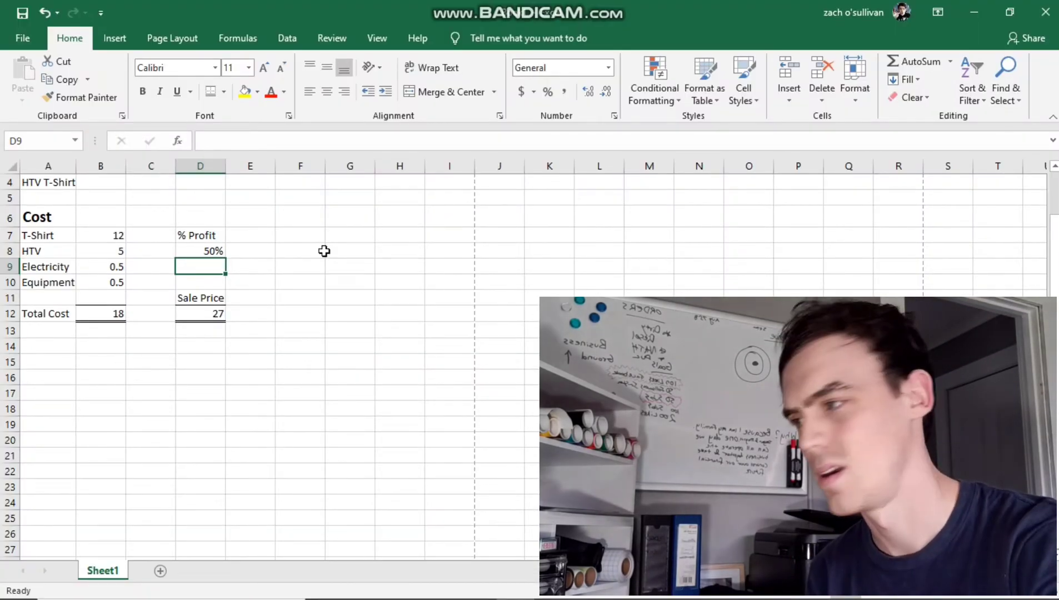
click(211, 249)
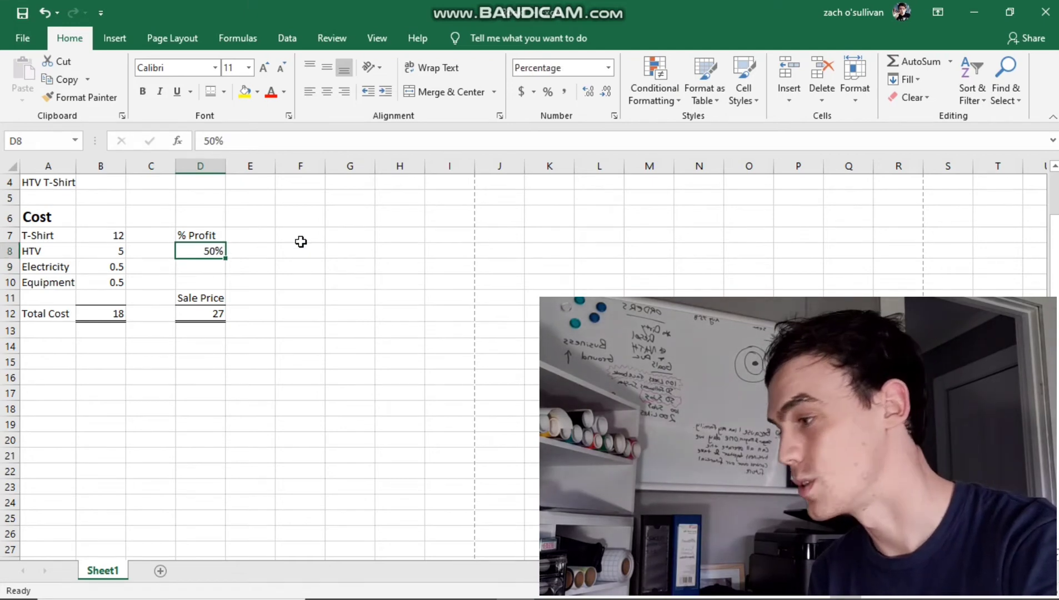
text(60)
key(Return)
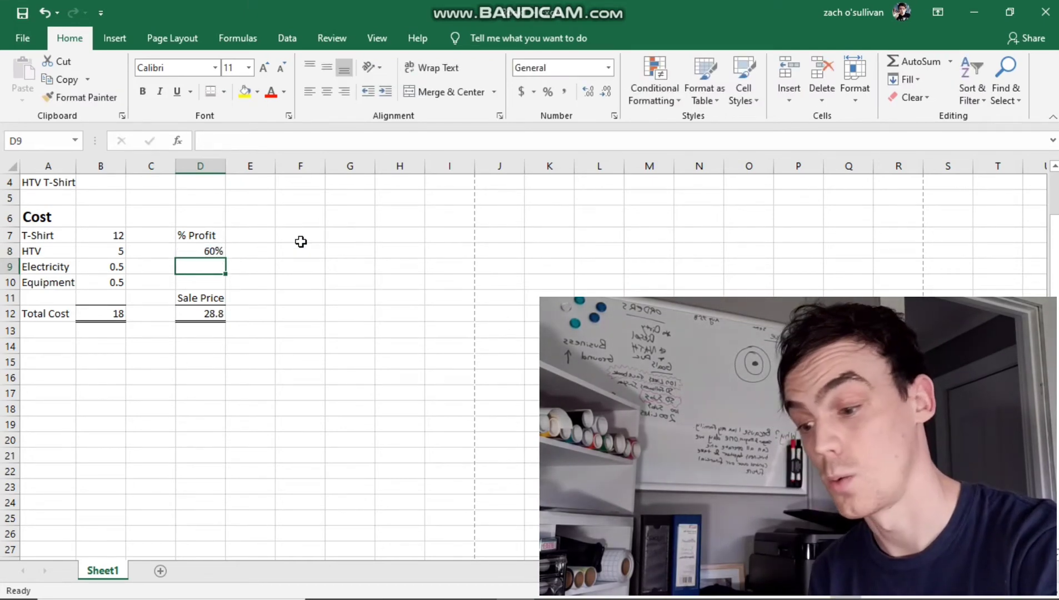
Step: Set the profit percentage in D8 to 70%
key(Up)
text(70)
key(Return)
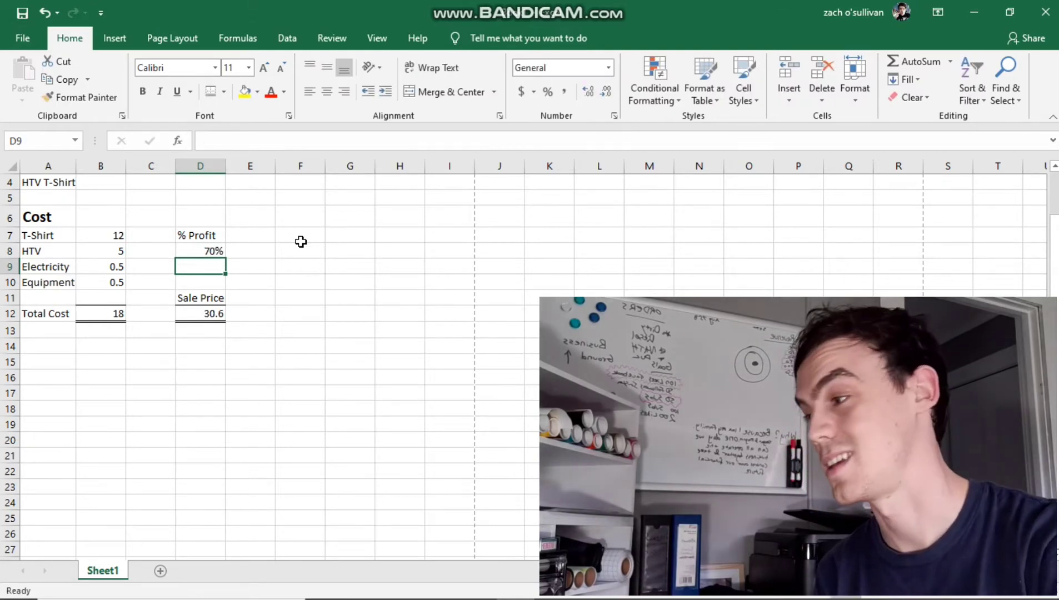